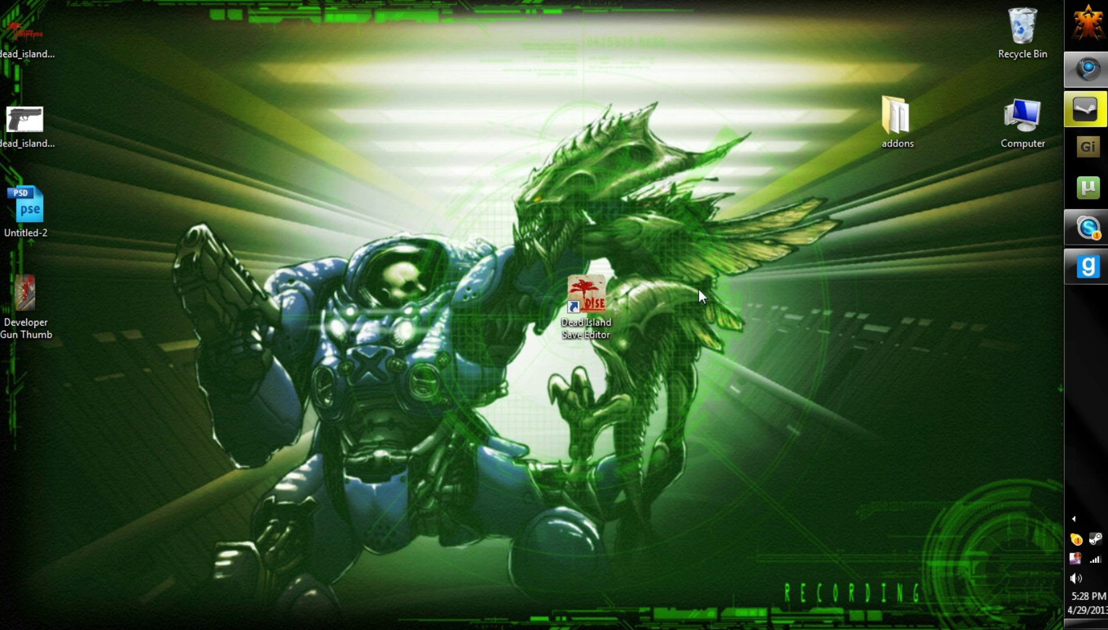
Switch to Chrome and search the web for "dead island save editor" in a new tab
click(1077, 70)
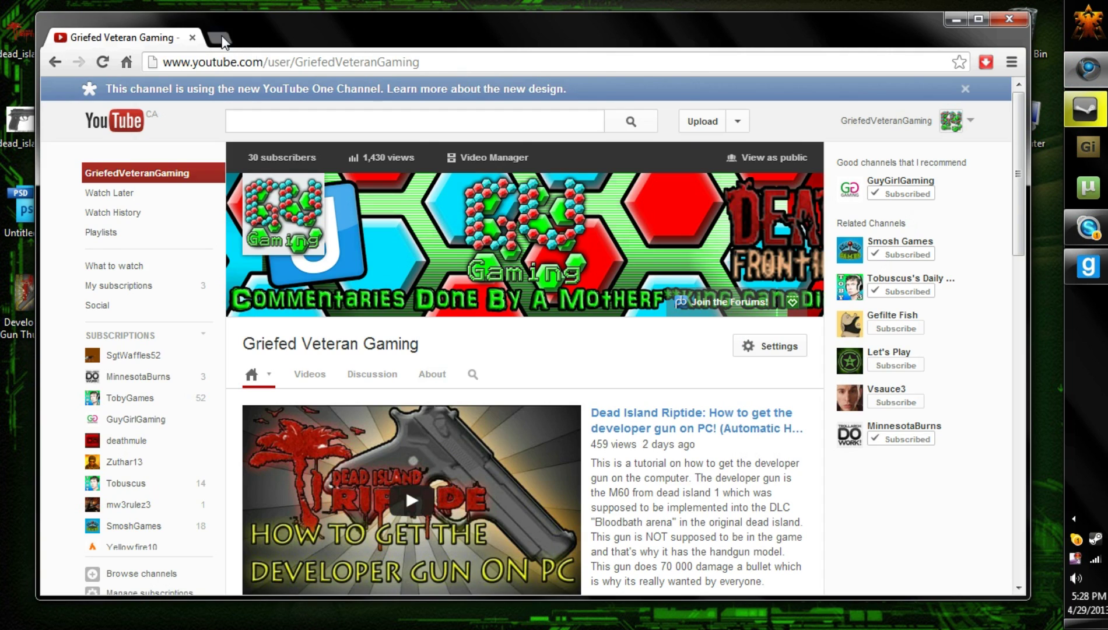
click(221, 38)
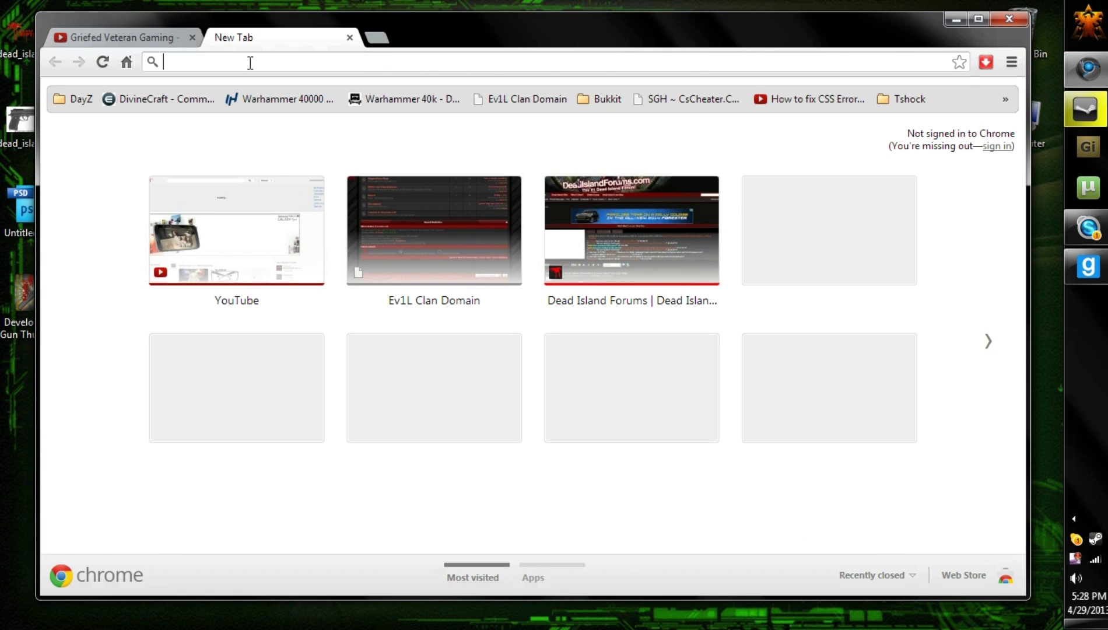
text(dead u)
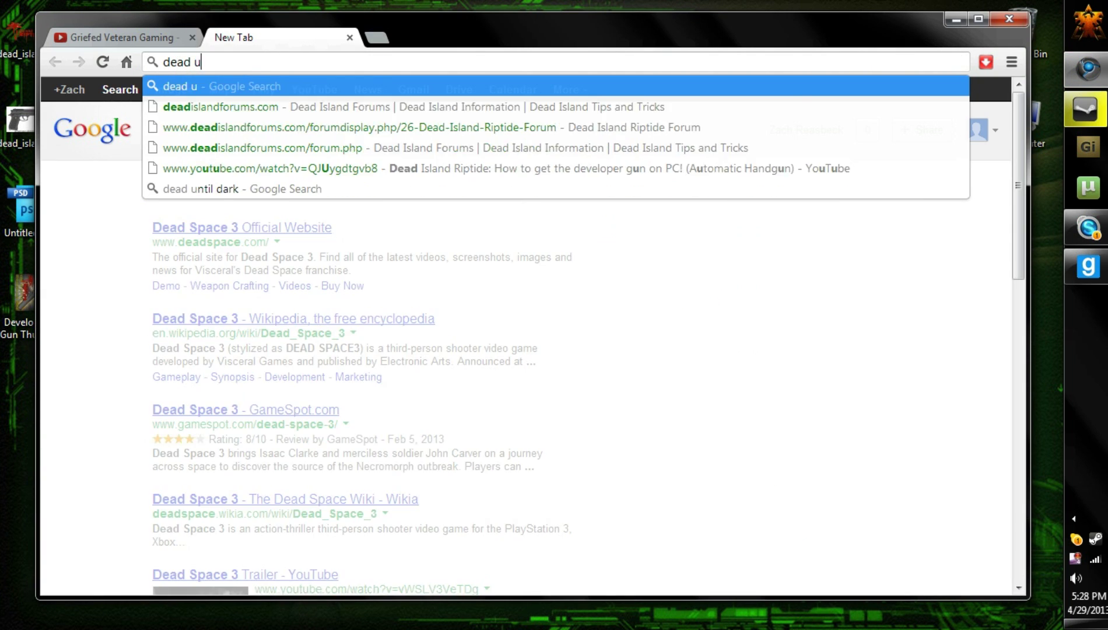
key(BackSpace)
text(islan)
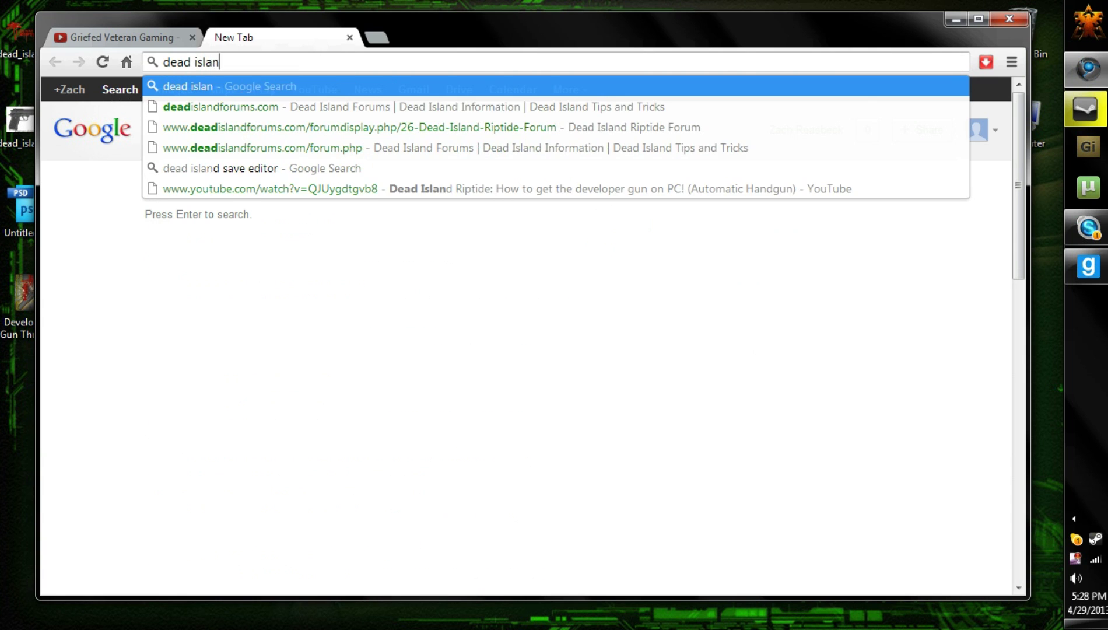
text(d save ed)
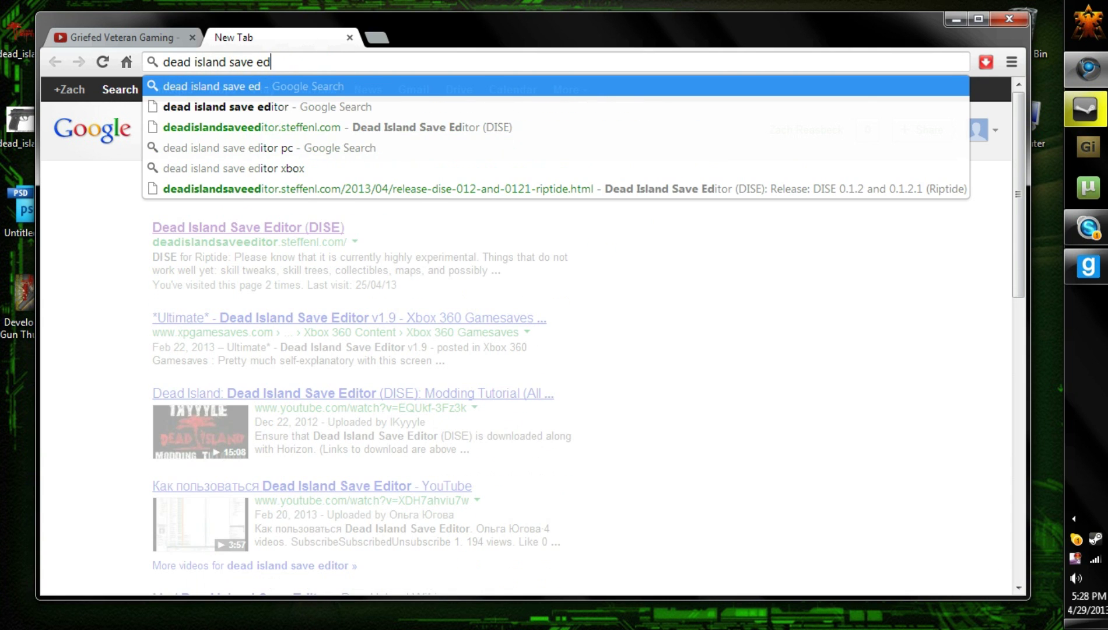
text(itor)
key(Return)
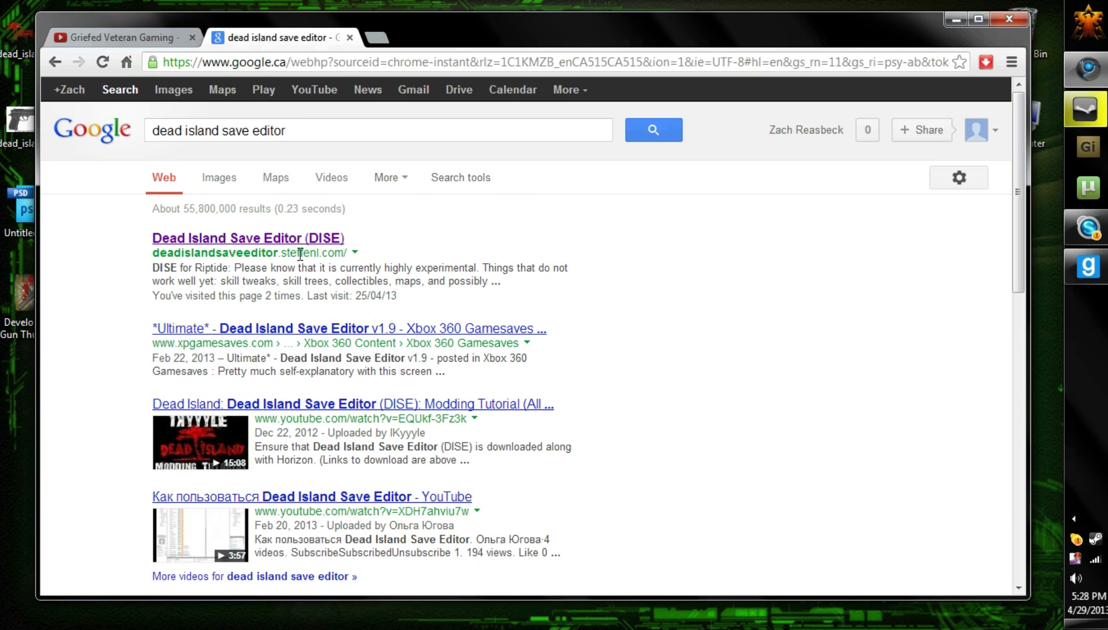
Open the Dead Island Save Editor (DISE) site and go to its 0.1.2.7 (Riptide) release page
click(280, 239)
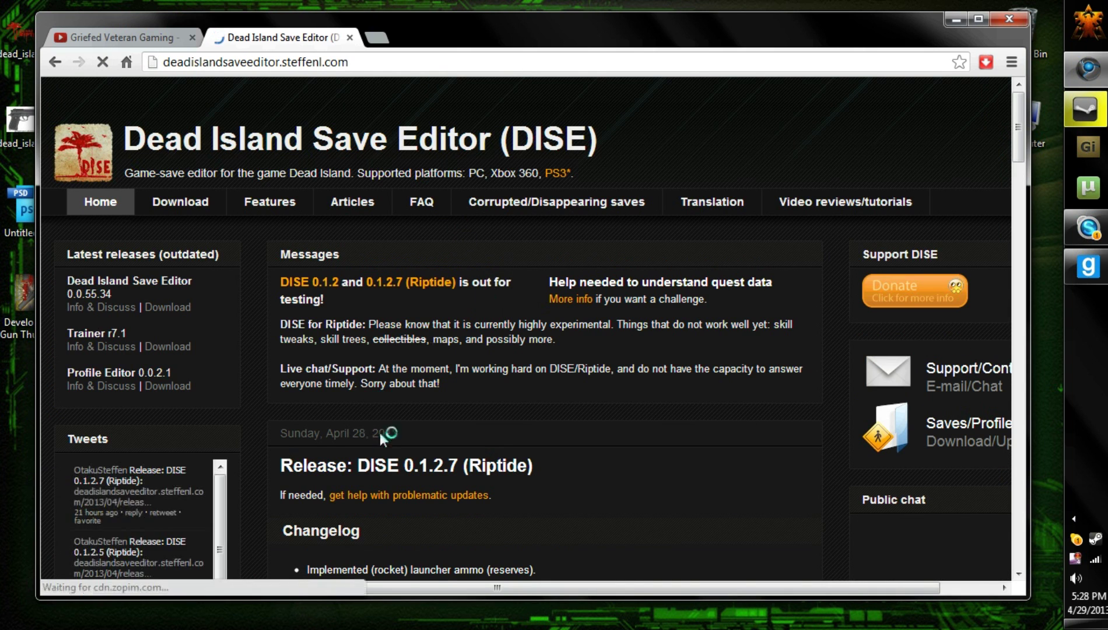
click(414, 285)
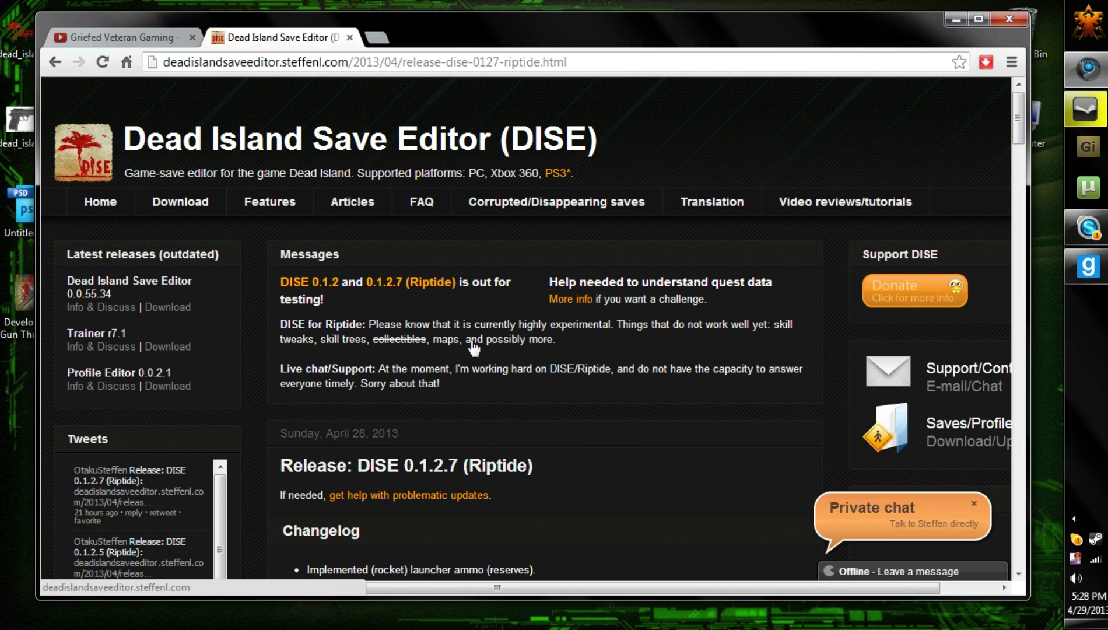
scroll(379, 315, down, 2)
scroll(384, 319, up, 2)
click(431, 291)
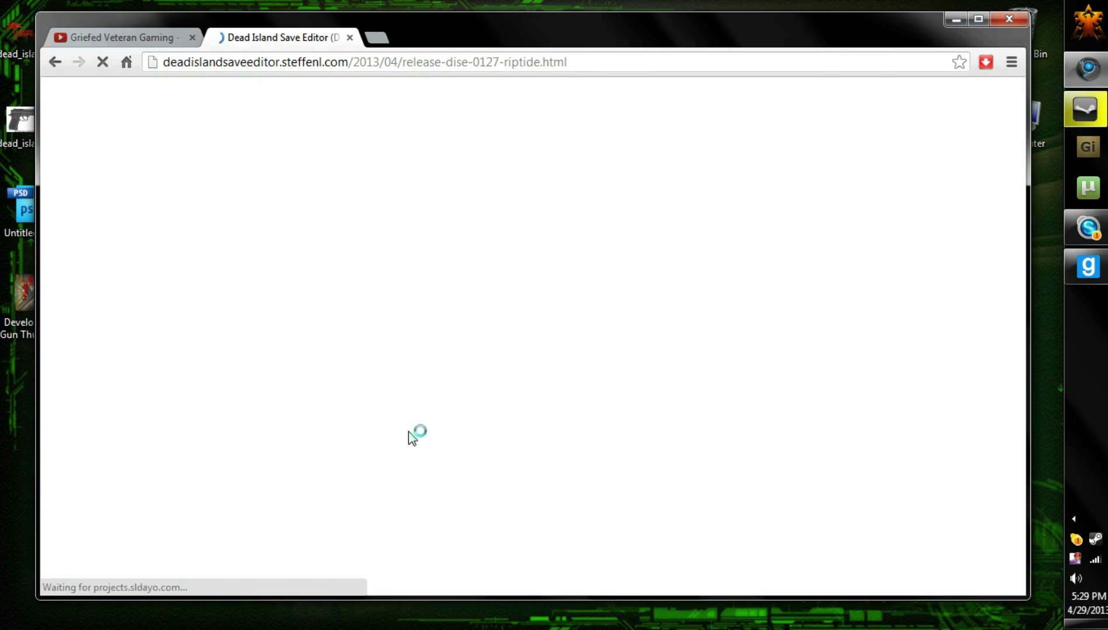
Download dise-0.1.2.7-setup.exe from the release page's Download section
scroll(411, 409, down, 2)
scroll(411, 403, up, 2)
scroll(536, 316, down, 12)
scroll(538, 317, up, 7)
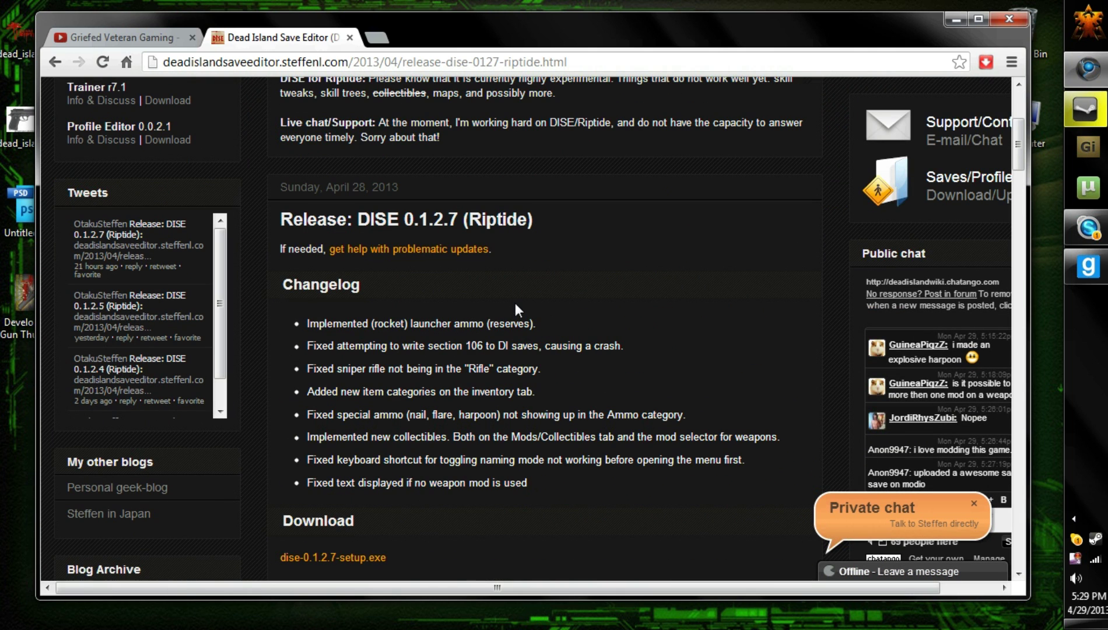
scroll(520, 302, down, 5)
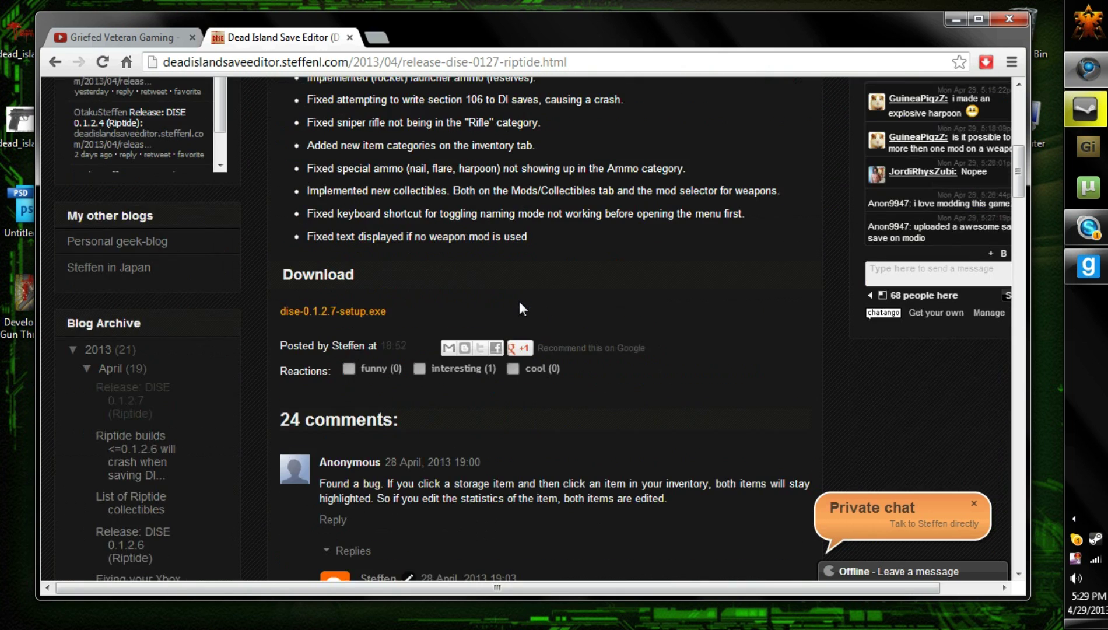
scroll(520, 302, up, 5)
scroll(519, 302, down, 1)
click(299, 475)
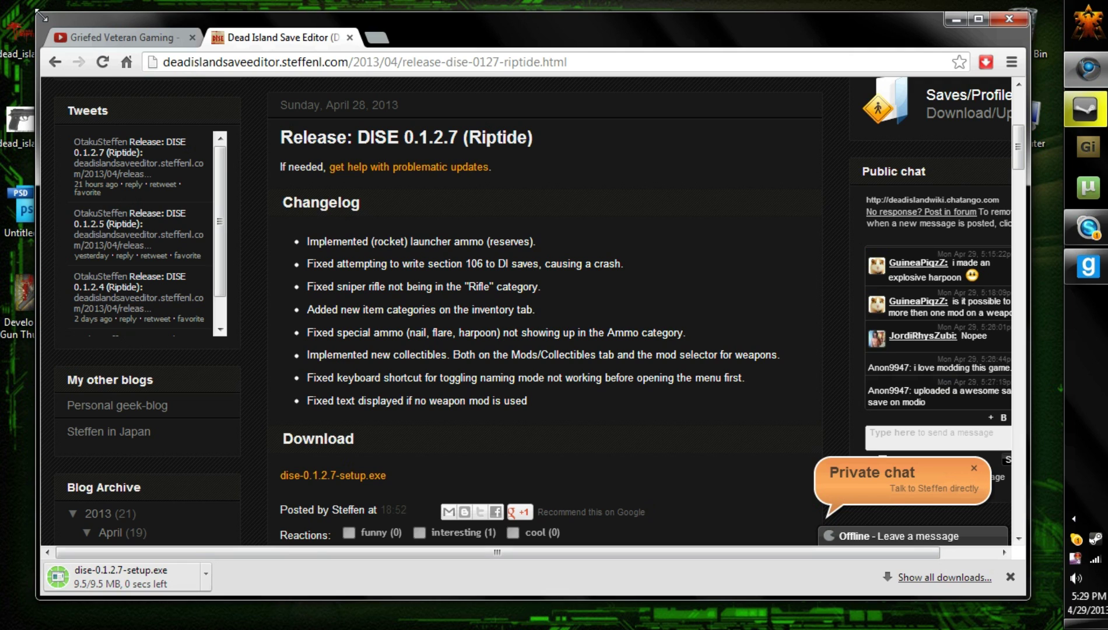
Enlarge the browser window and run the downloaded dise-0.1.2.7-setup.exe, allowing it past the security warning
drag(36, 11, 4, 6)
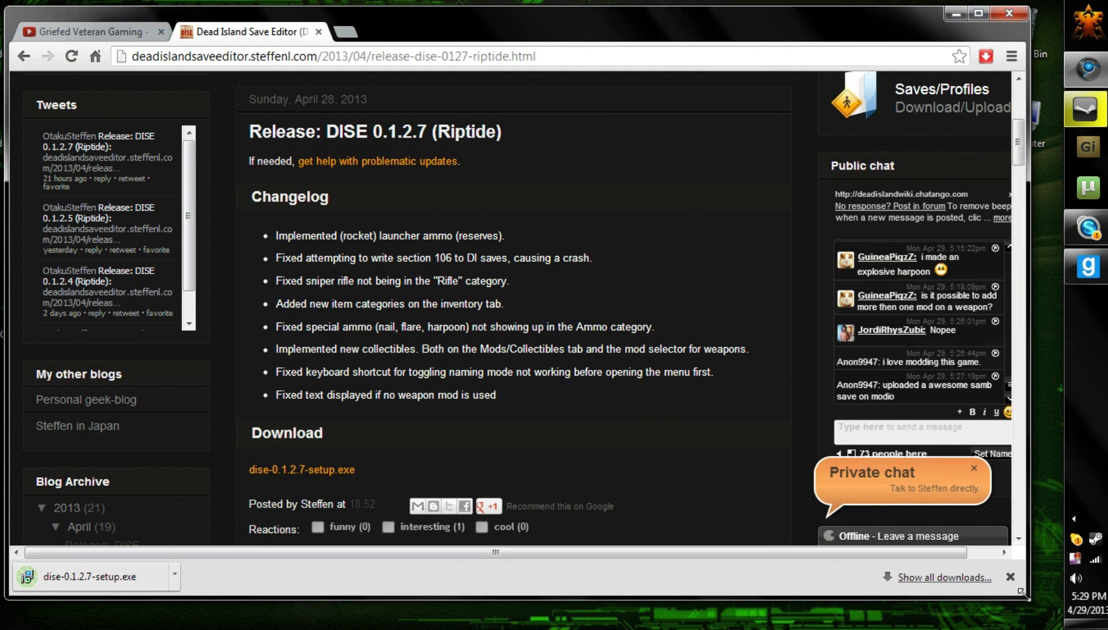
drag(1029, 596, 1048, 617)
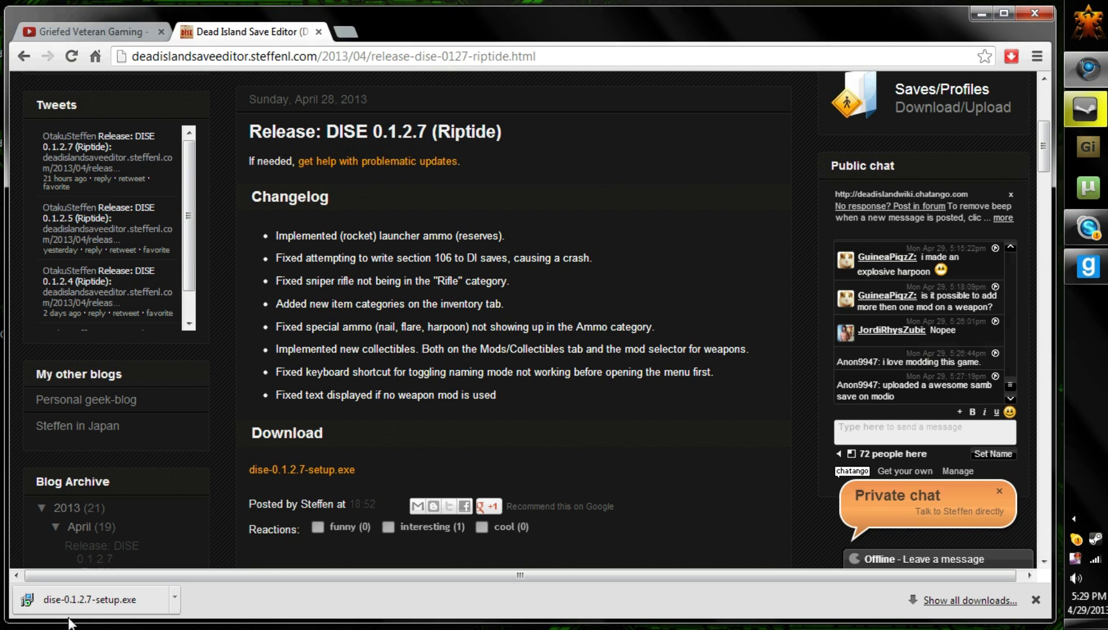
click(123, 599)
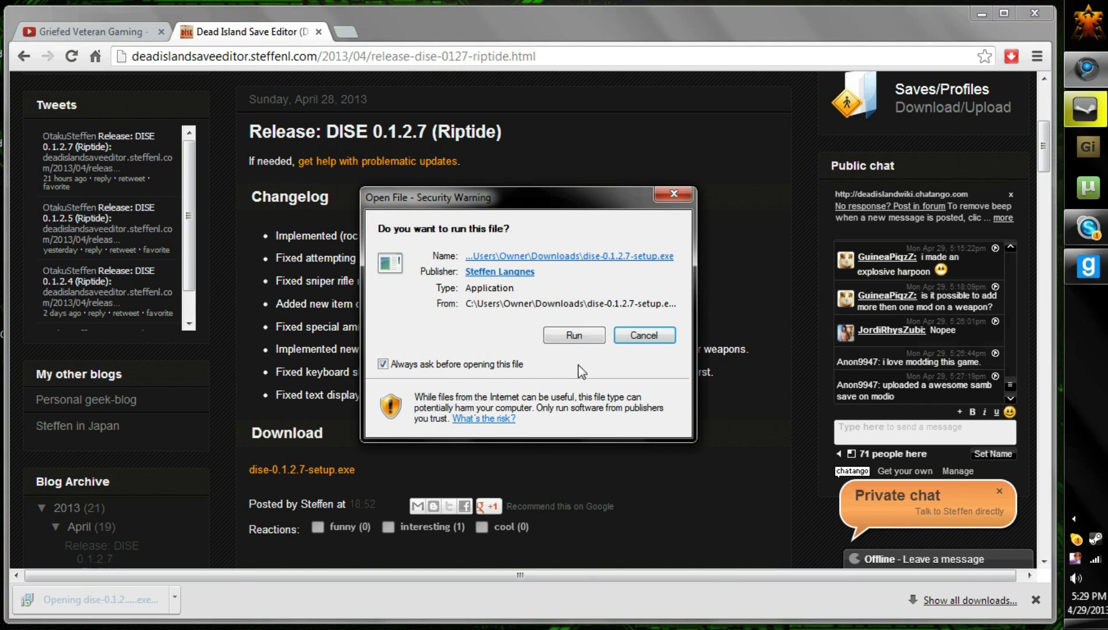
click(575, 336)
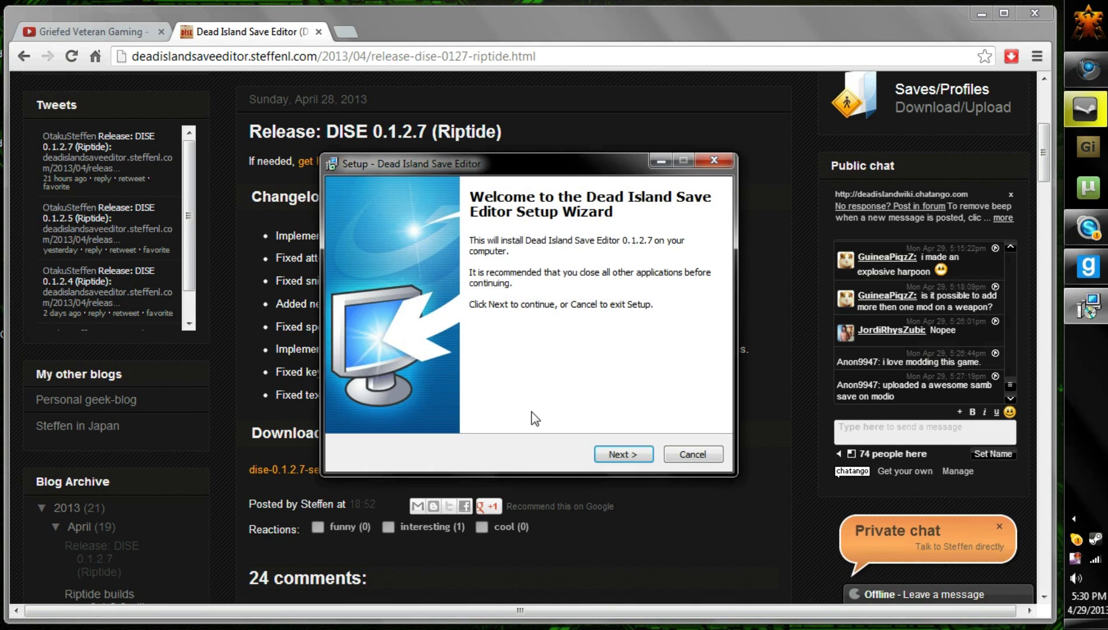
Install Dead Island Save Editor into the existing folder with the typical components and a desktop icon, then finish setup with DISE launching
click(627, 455)
click(627, 455)
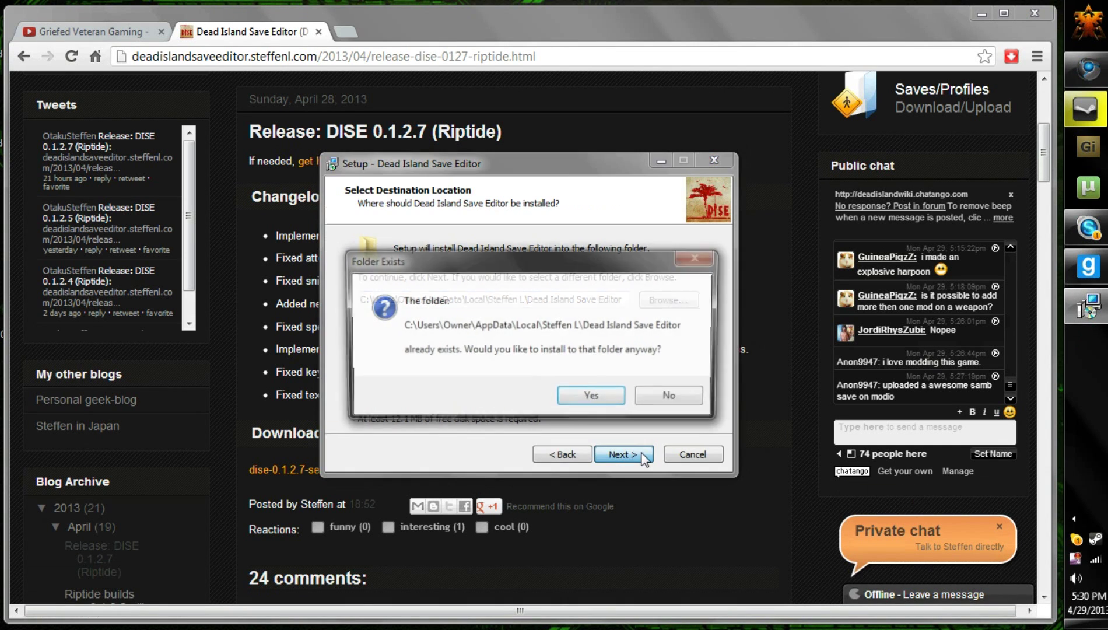
click(583, 402)
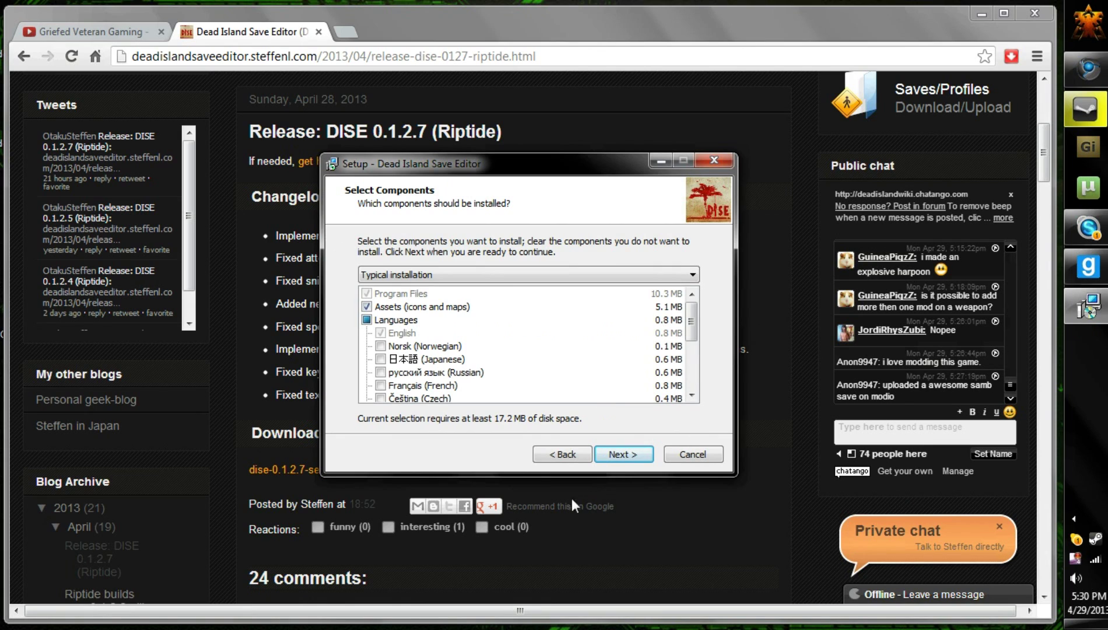
click(622, 456)
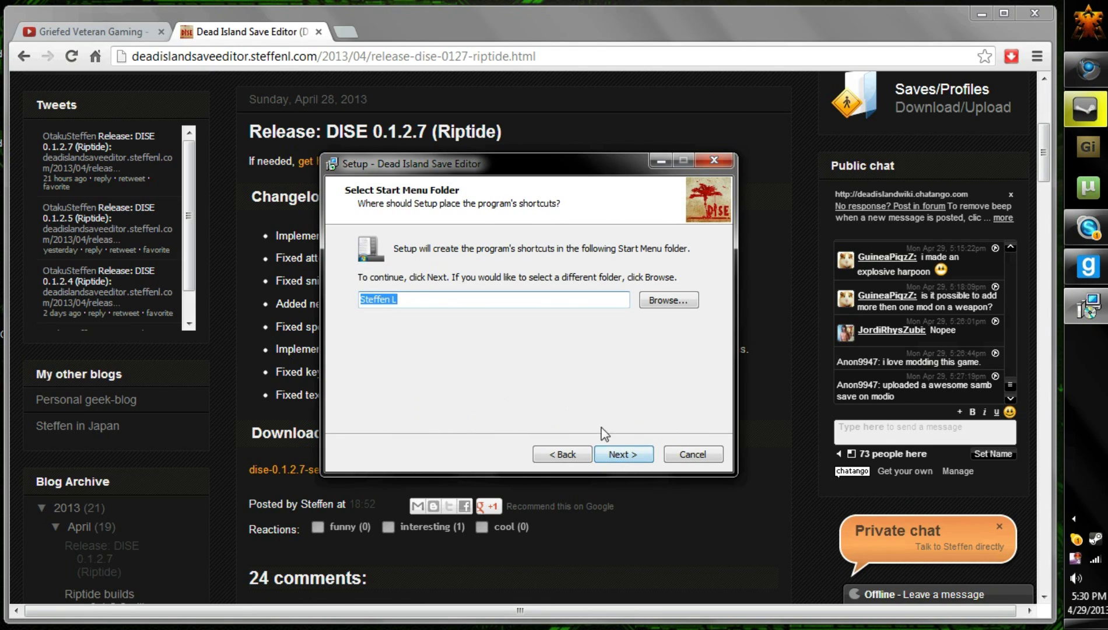
click(620, 449)
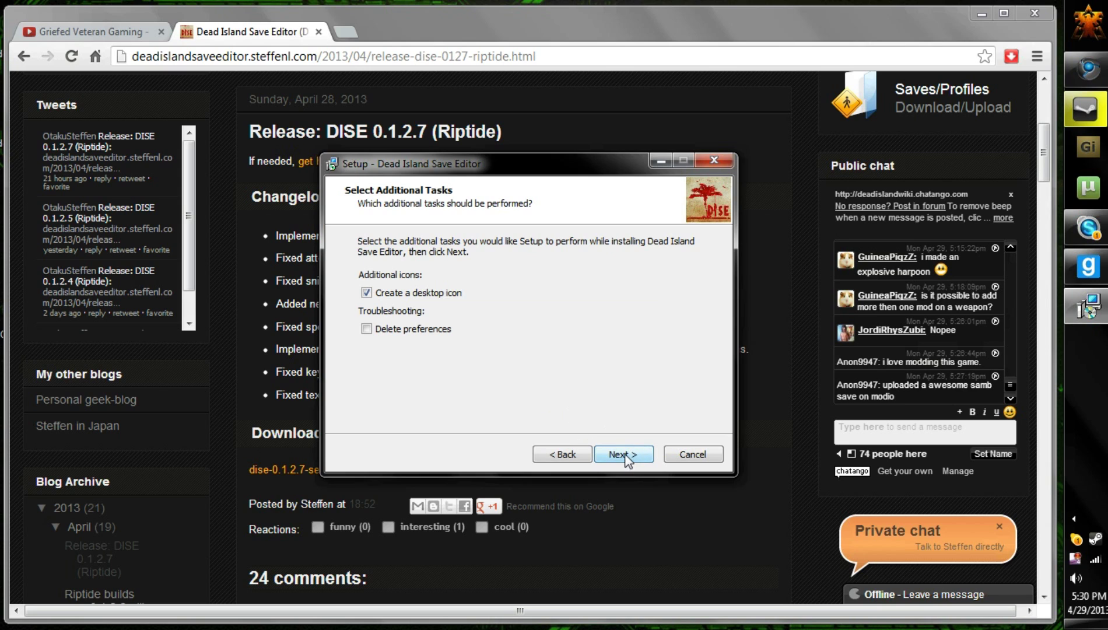
click(624, 455)
click(623, 455)
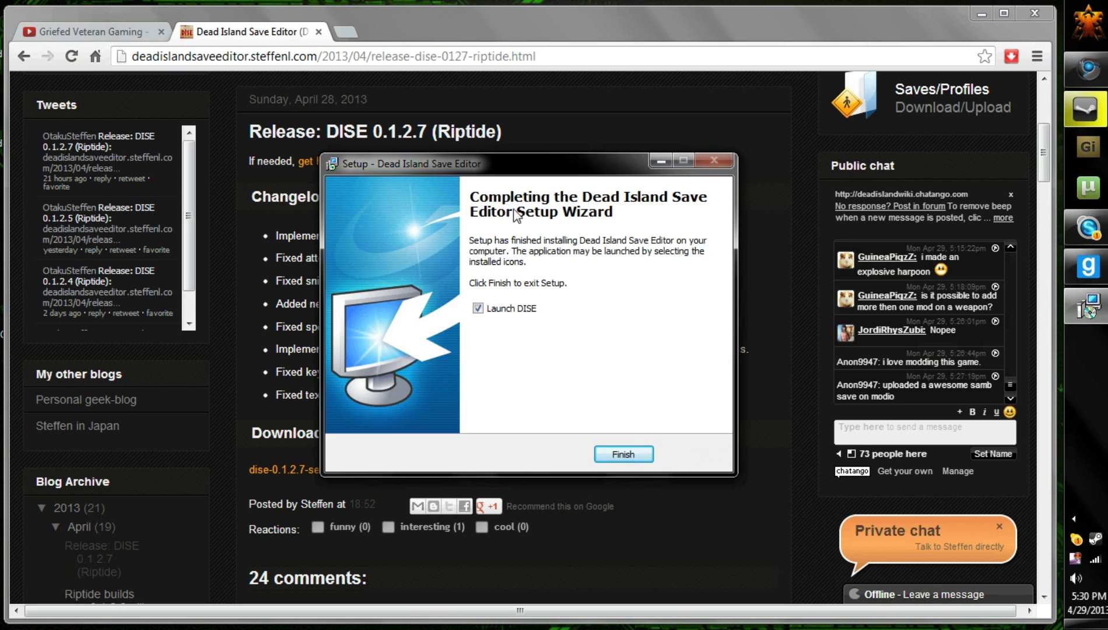
click(623, 454)
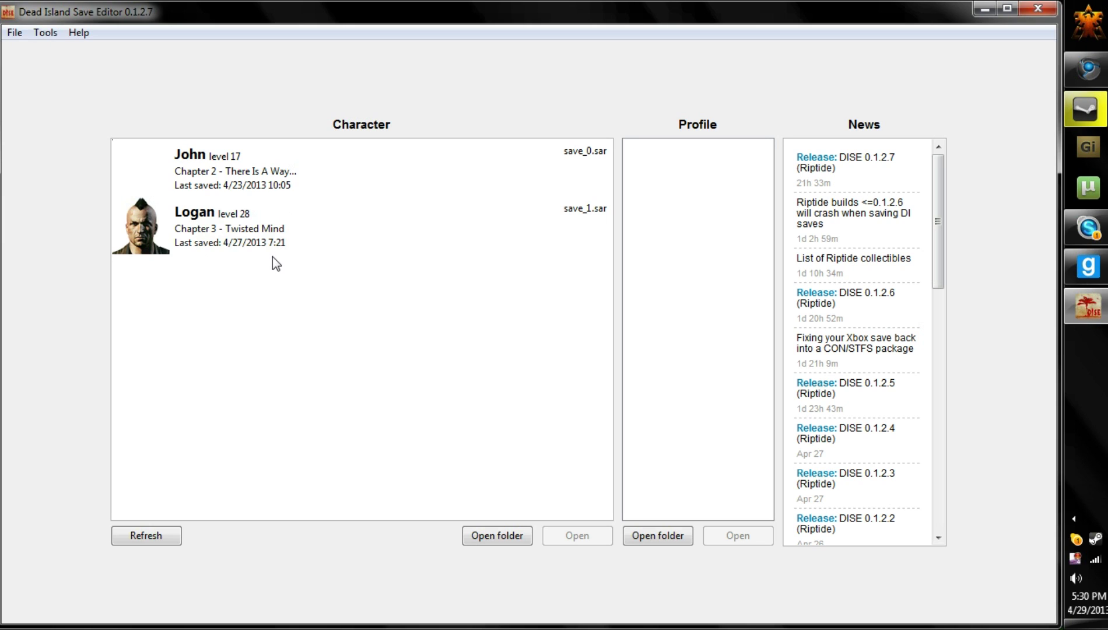
Load the level 28 Logan save (save_1.sar) and show its inventory
click(246, 172)
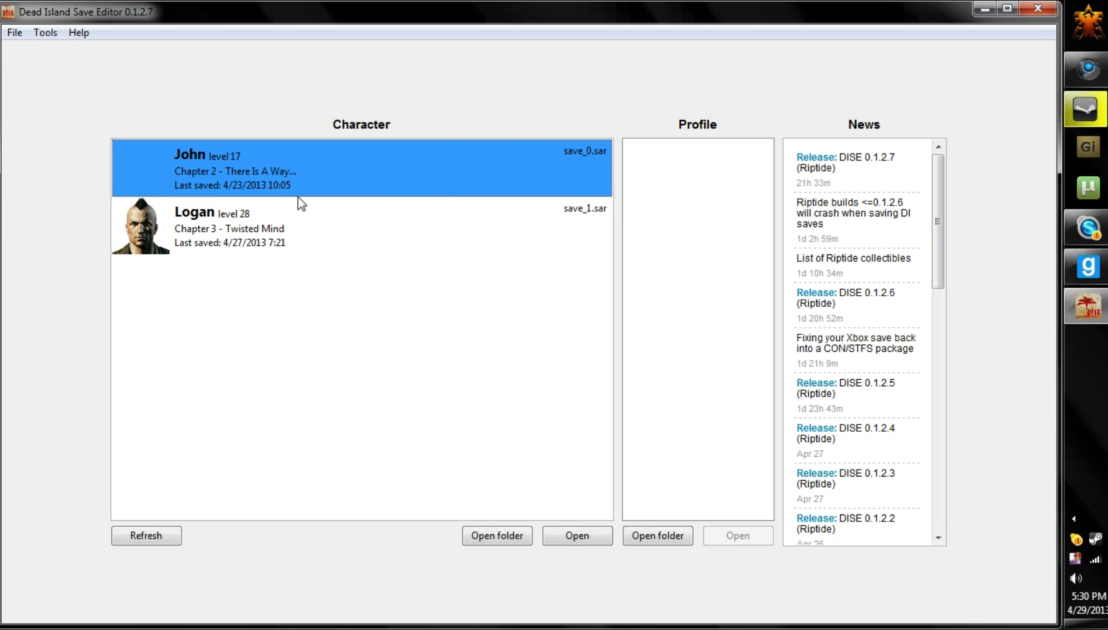
double_click(252, 233)
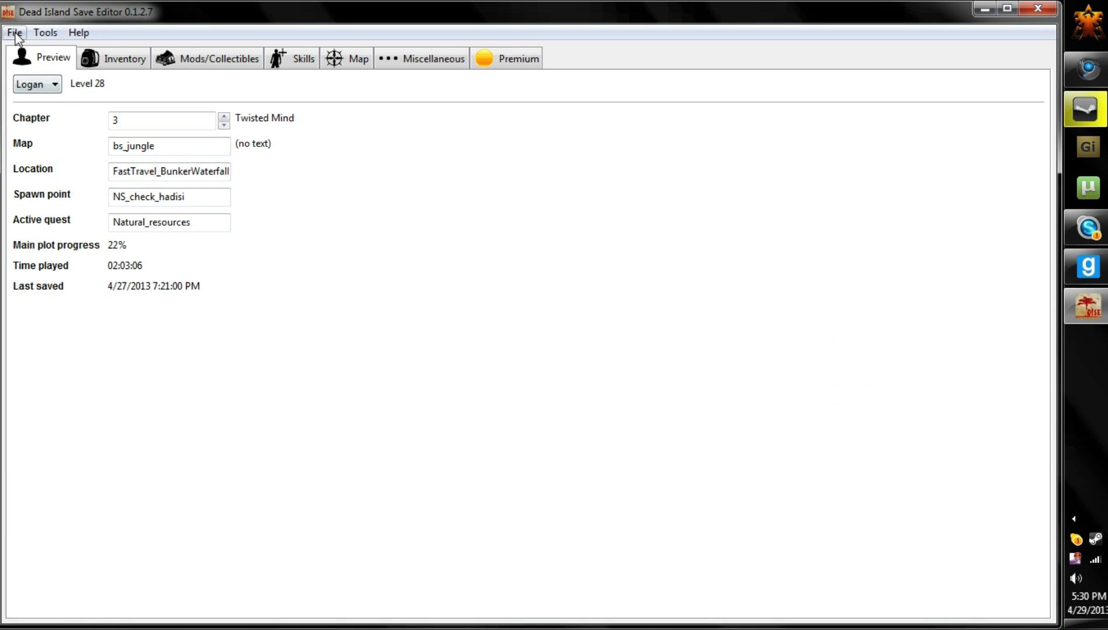
click(117, 58)
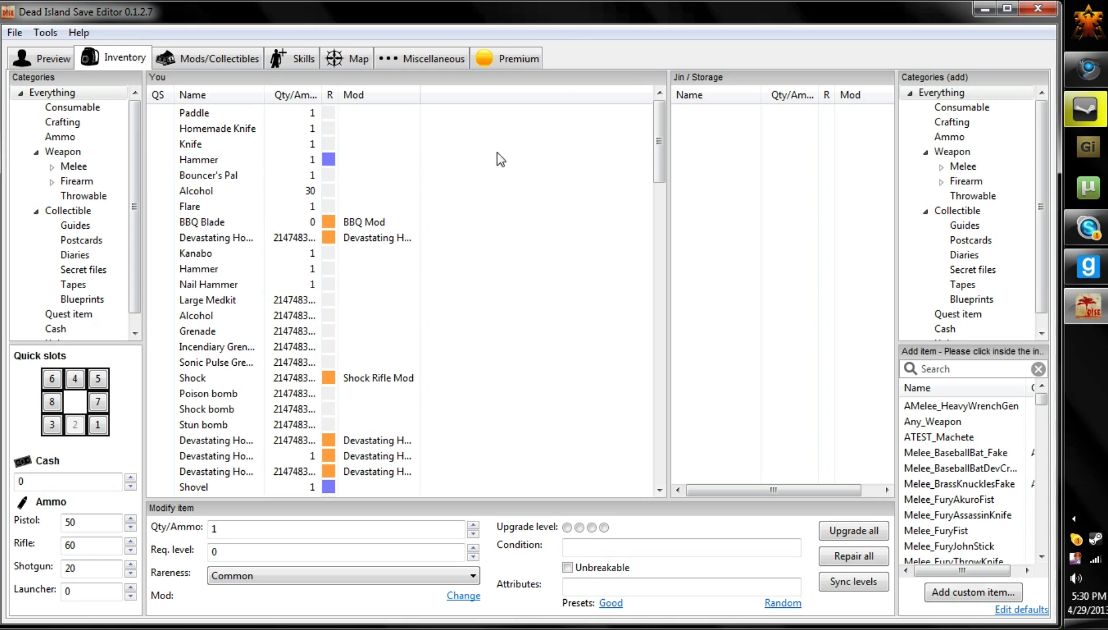
Look through the character's inventory, examining the Shock M60 in quick slot 6 and an unslotted Devastating Home Run weapon
drag(661, 168, 636, 461)
click(321, 446)
click(236, 458)
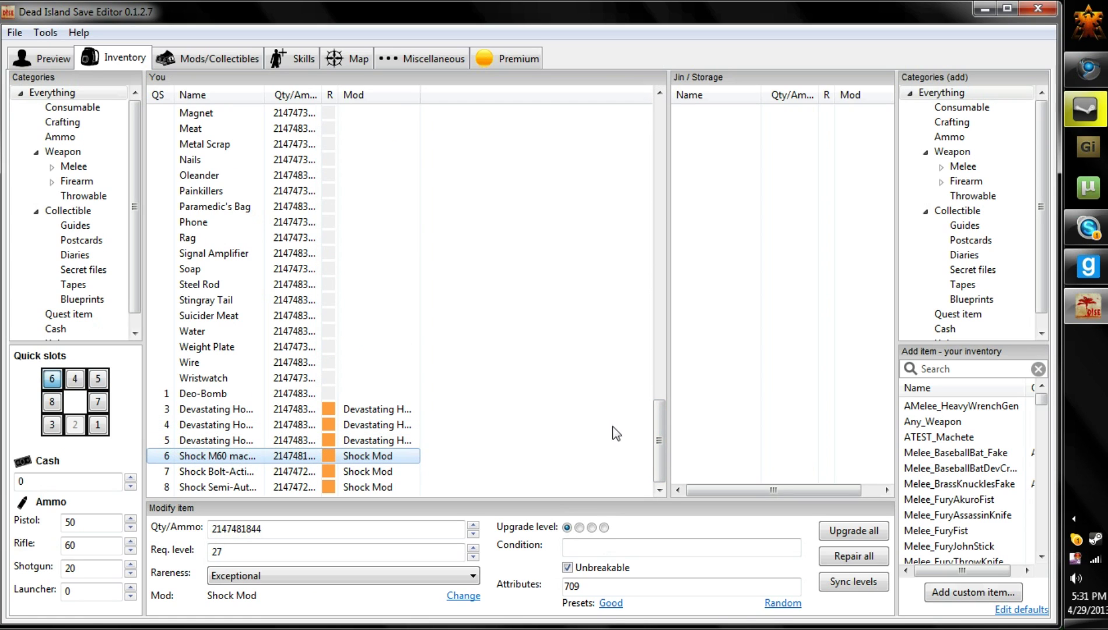
drag(659, 458, 607, 112)
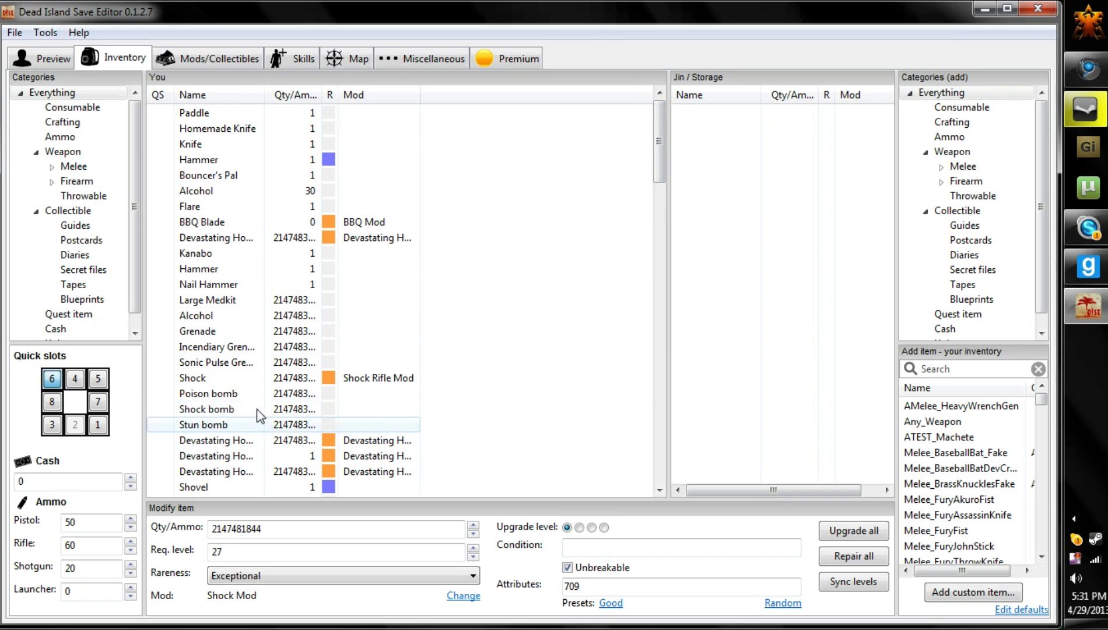
scroll(260, 403, down, 1)
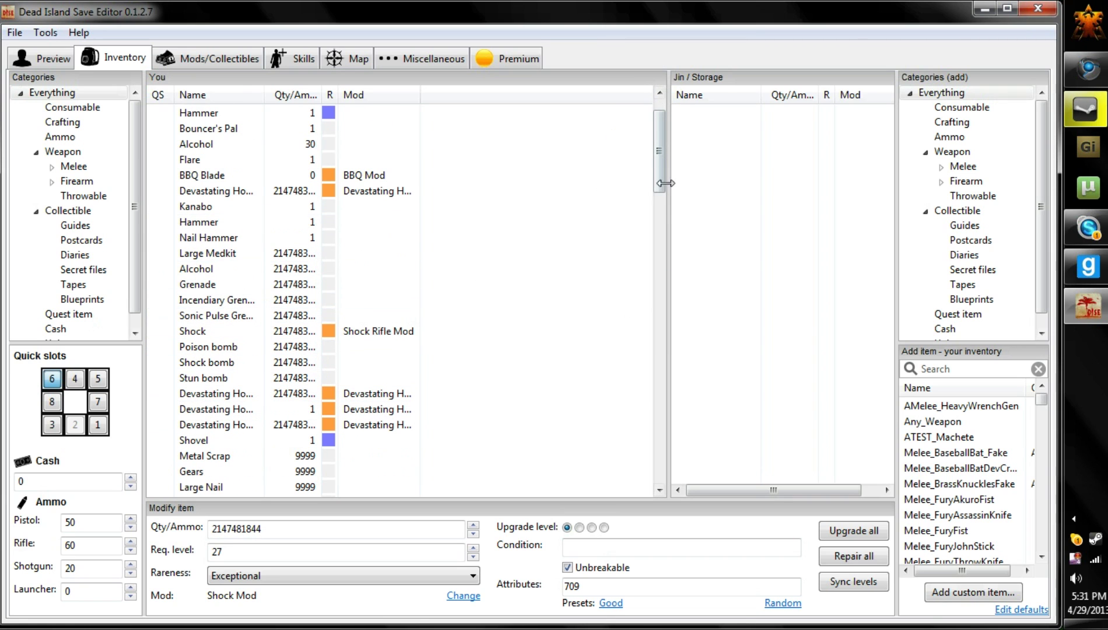
drag(658, 178, 659, 489)
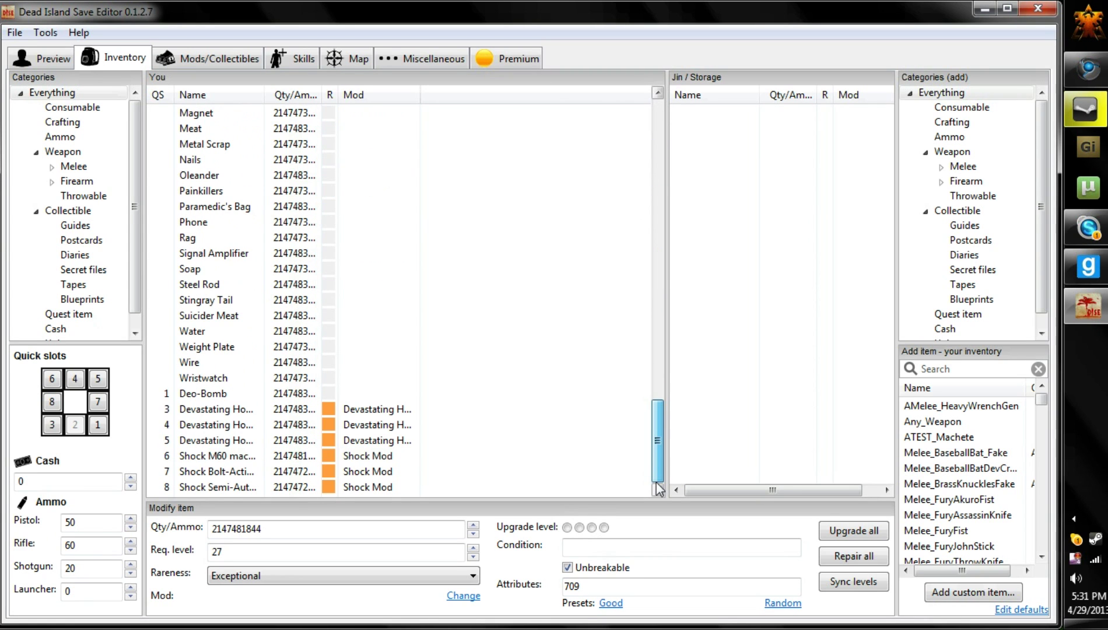
drag(658, 478, 453, 284)
drag(268, 267, 227, 238)
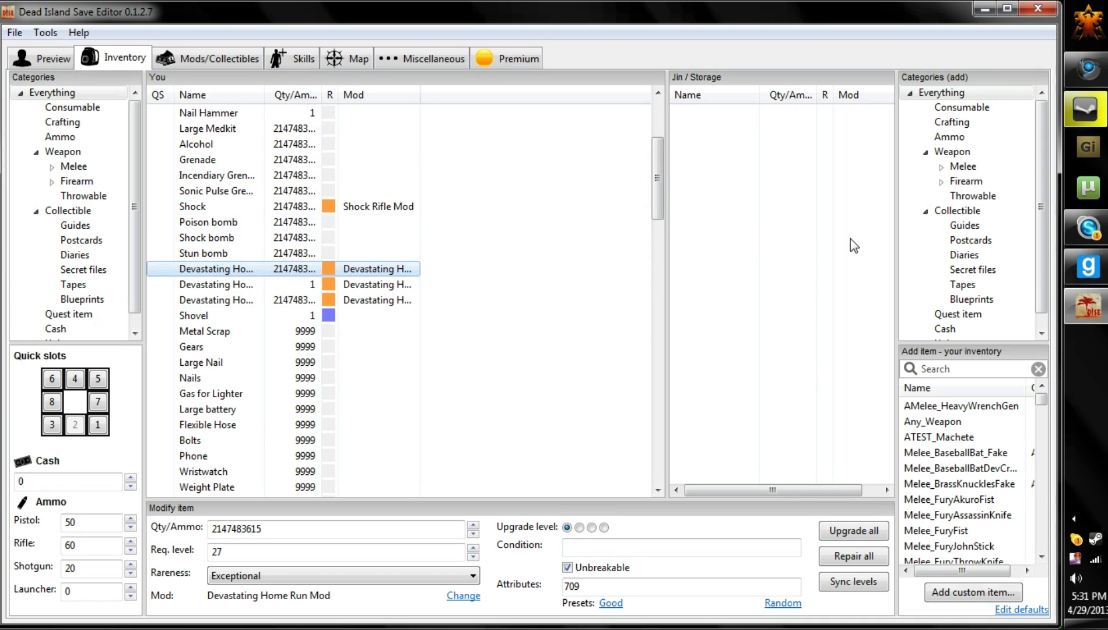
Find the M72 LAW by searching the addable items for "m7", add it to the character's inventory and select the new entry
click(949, 371)
click(962, 367)
text(m7)
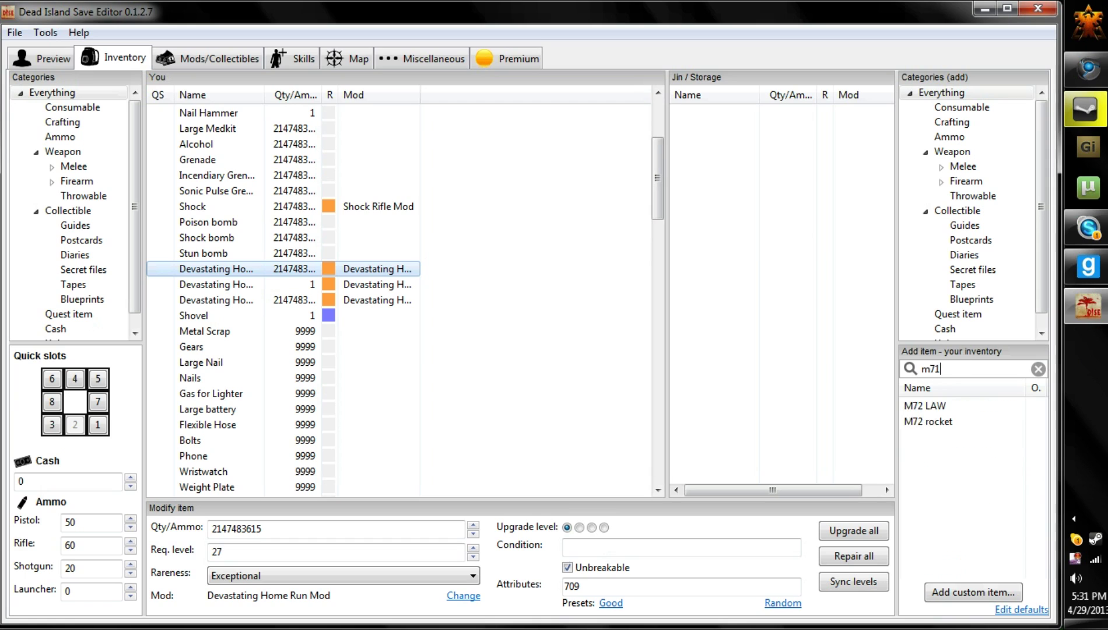
click(930, 407)
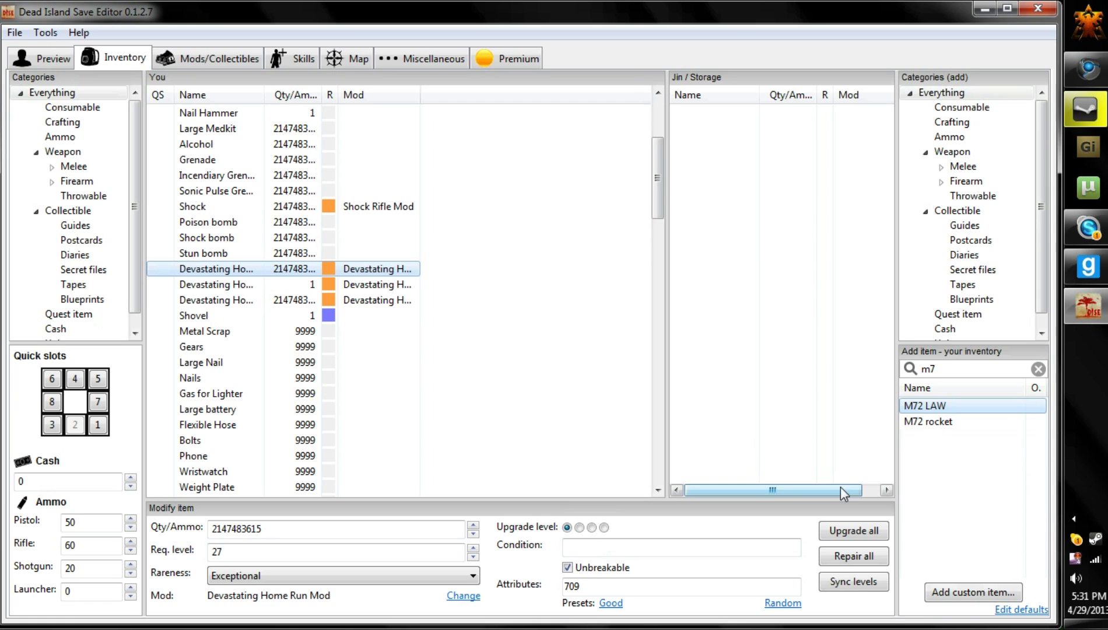
drag(658, 179, 646, 445)
click(291, 491)
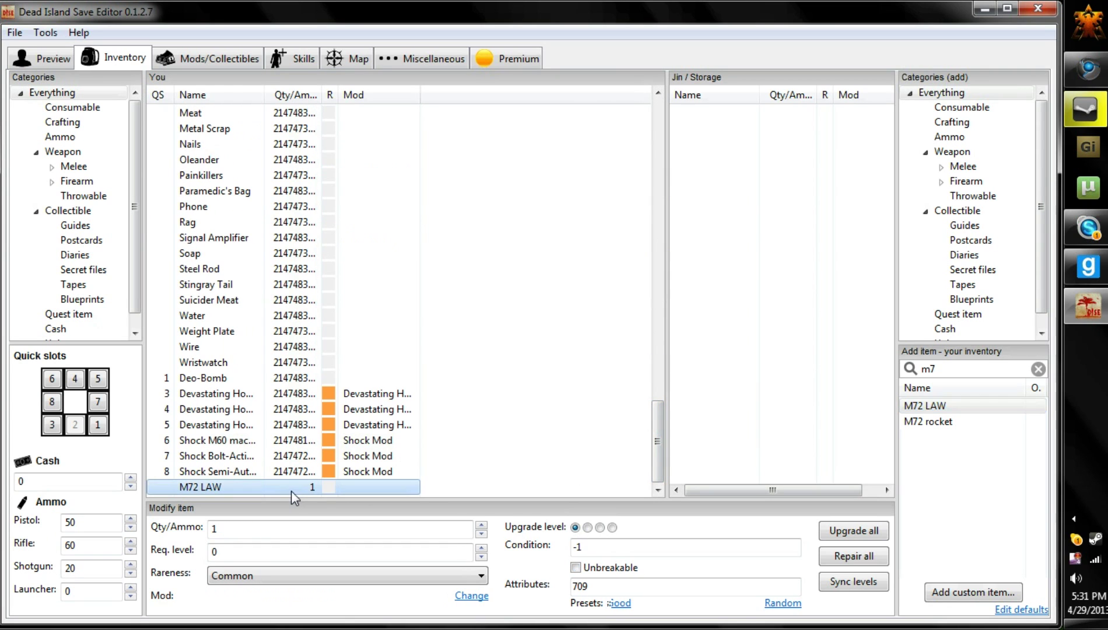
double_click(277, 526)
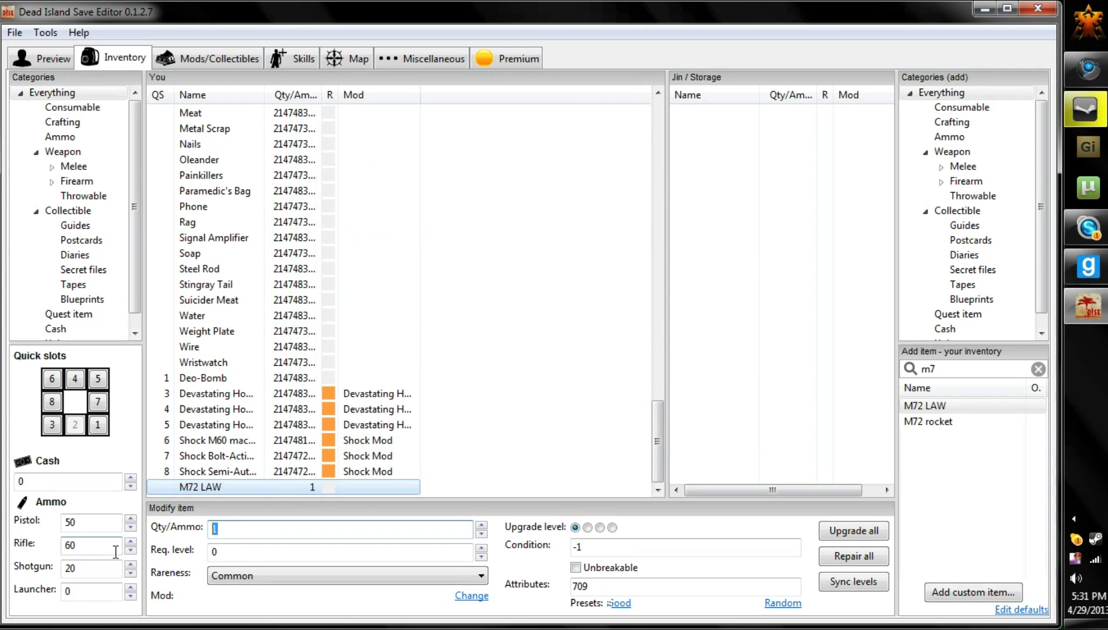
click(359, 426)
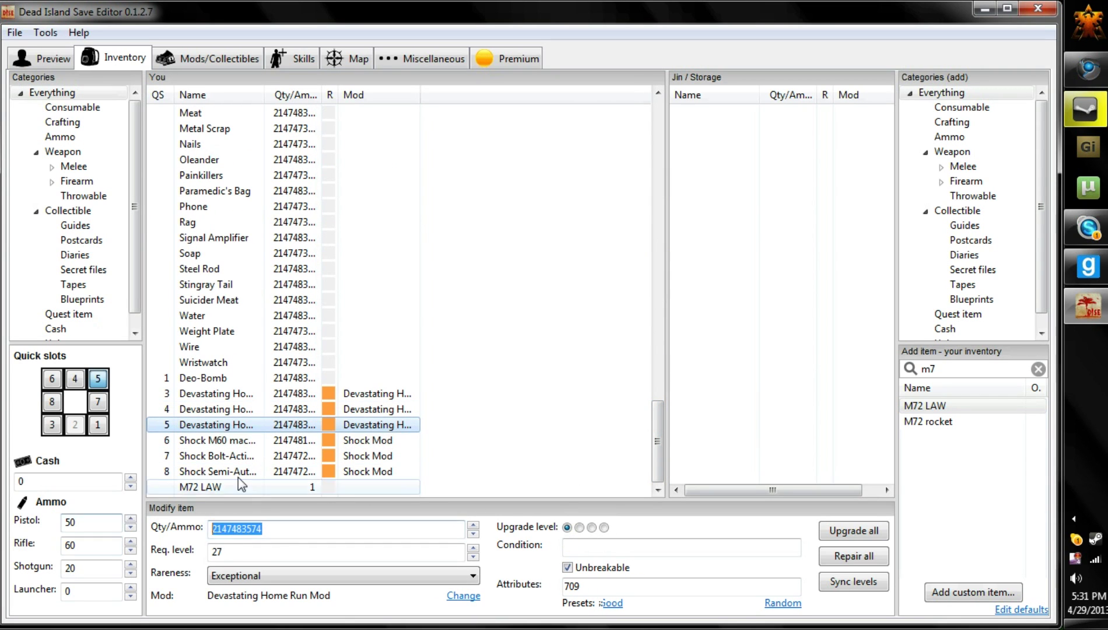
click(281, 441)
click(280, 471)
click(279, 487)
double_click(279, 527)
key(ctrl+v)
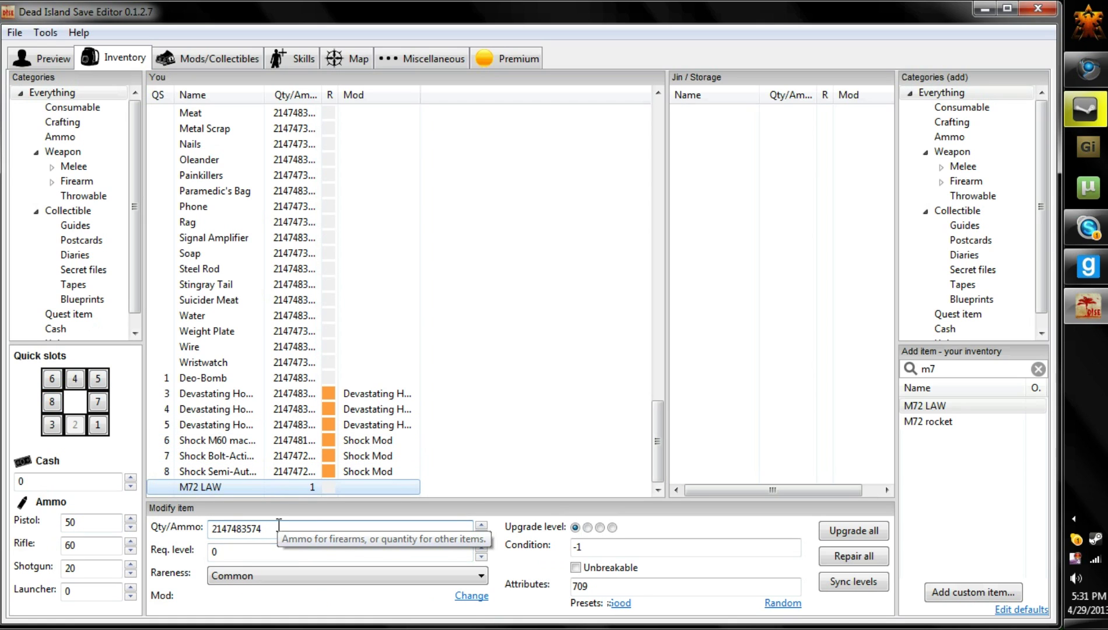
key(Tab)
Give the M72 LAW a required level of 1 and the highest upgrade level, and make it unbreakable
text(1)
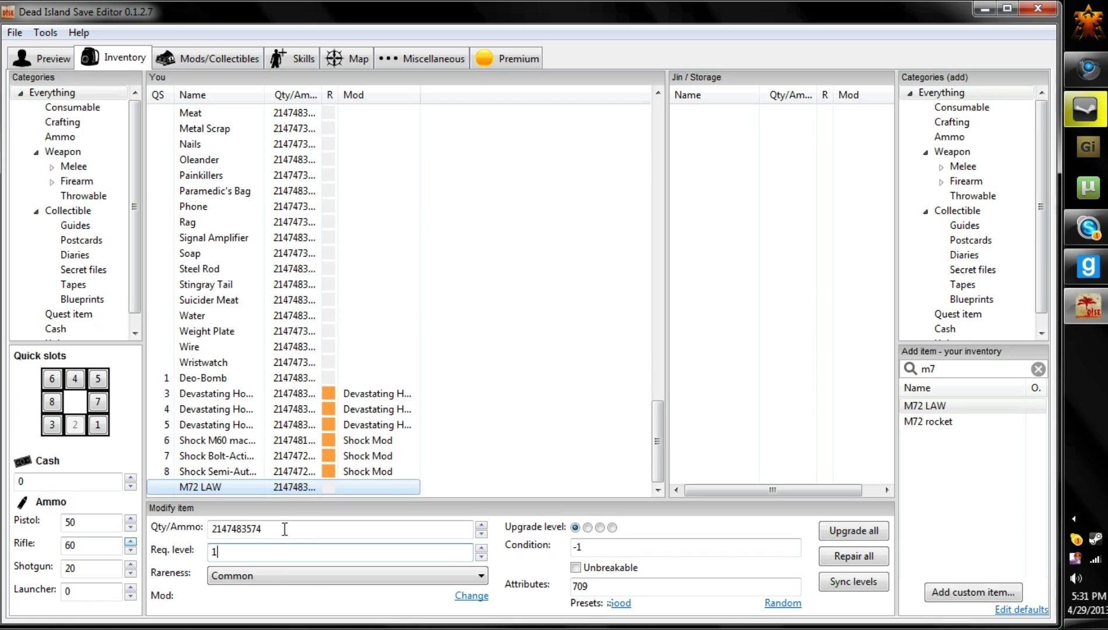
click(613, 528)
key(Tab)
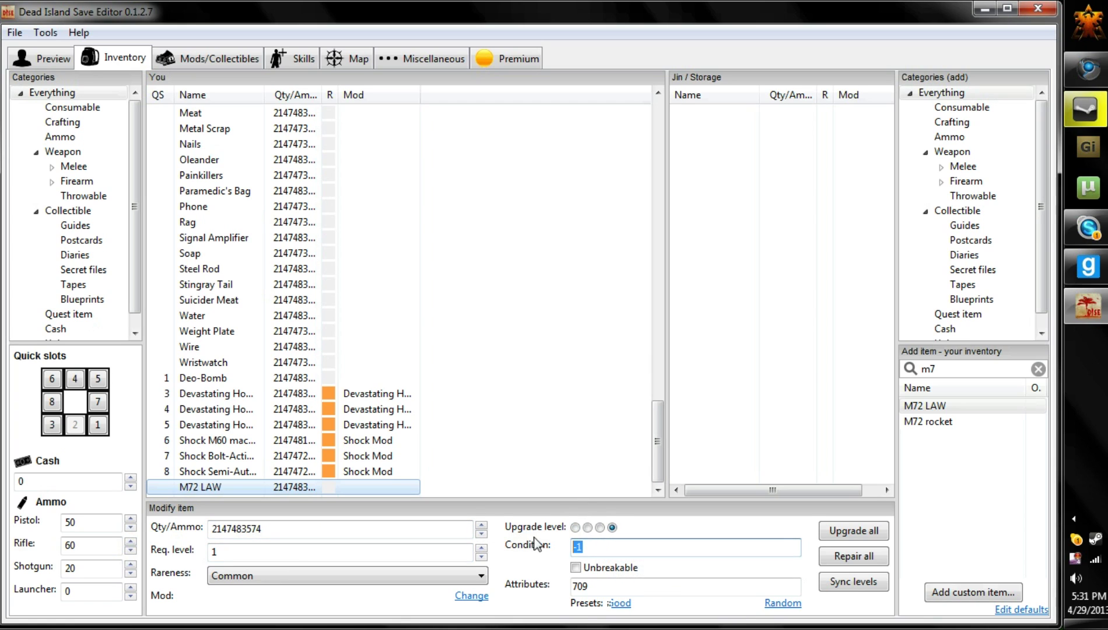
click(575, 567)
key(Tab)
Set the M72 LAW's rareness to Exceptional and check its mod selection without assigning a mod
click(282, 575)
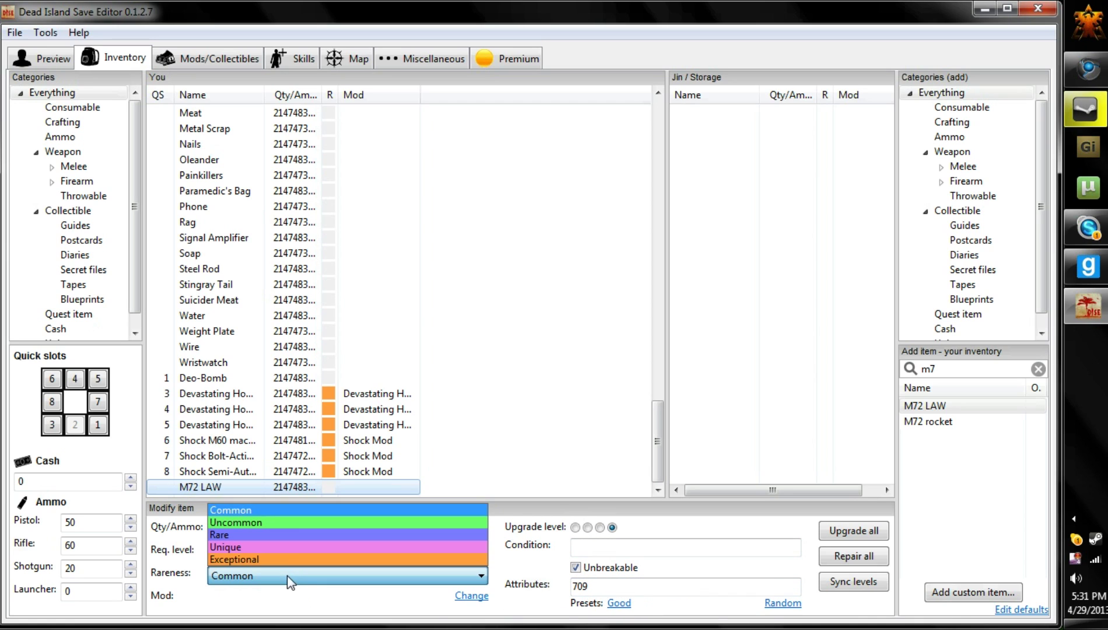
click(273, 561)
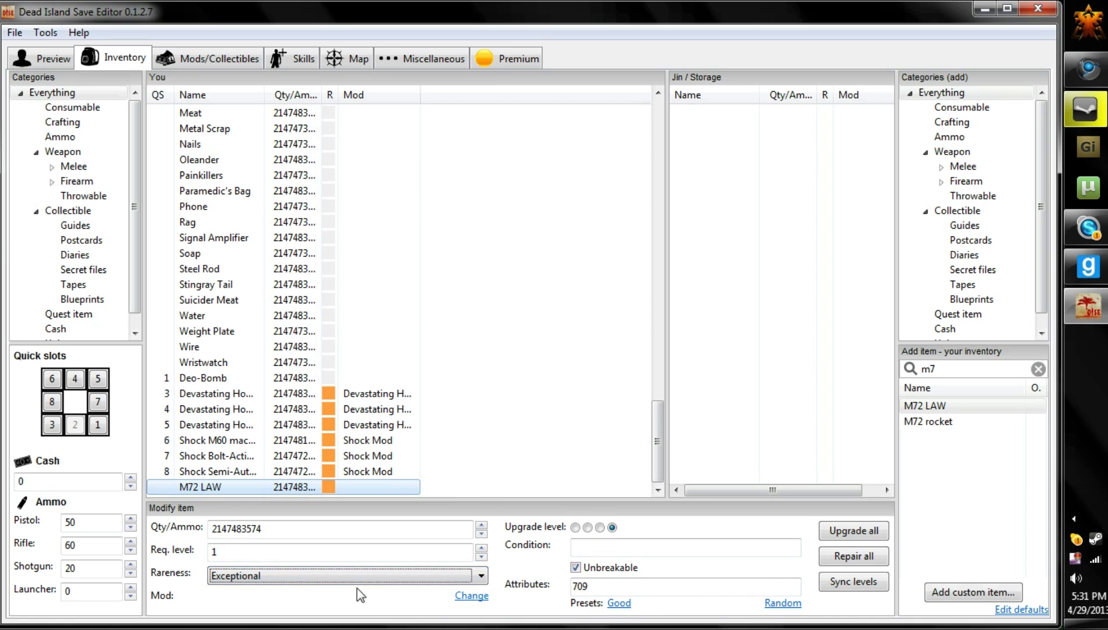
click(471, 596)
click(345, 609)
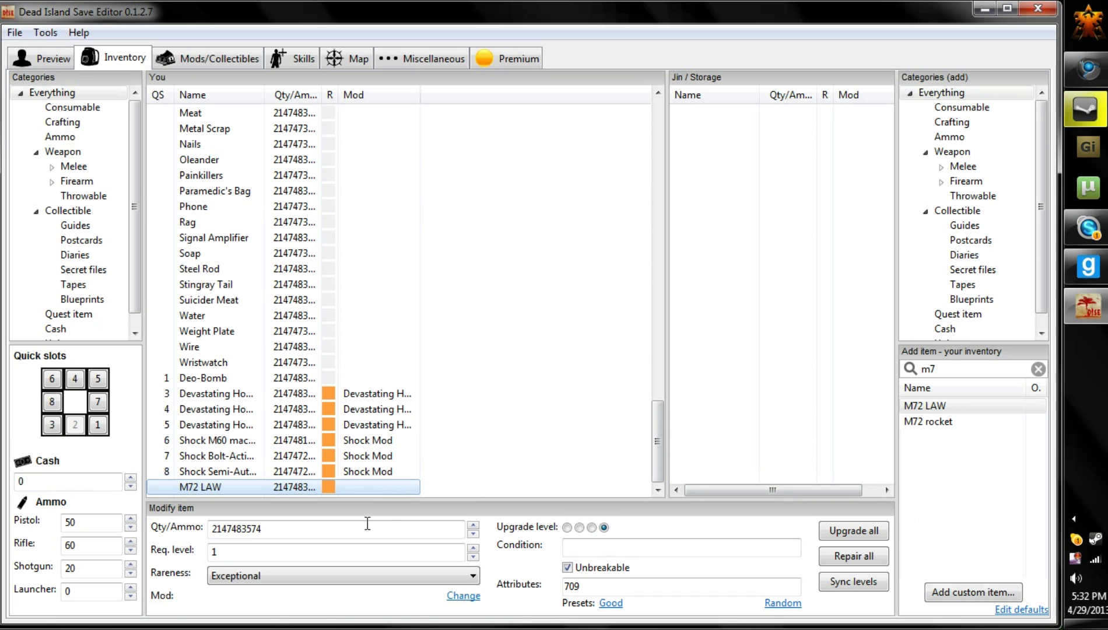
Save the modified game file, declining the Steam Cloud sync
click(24, 35)
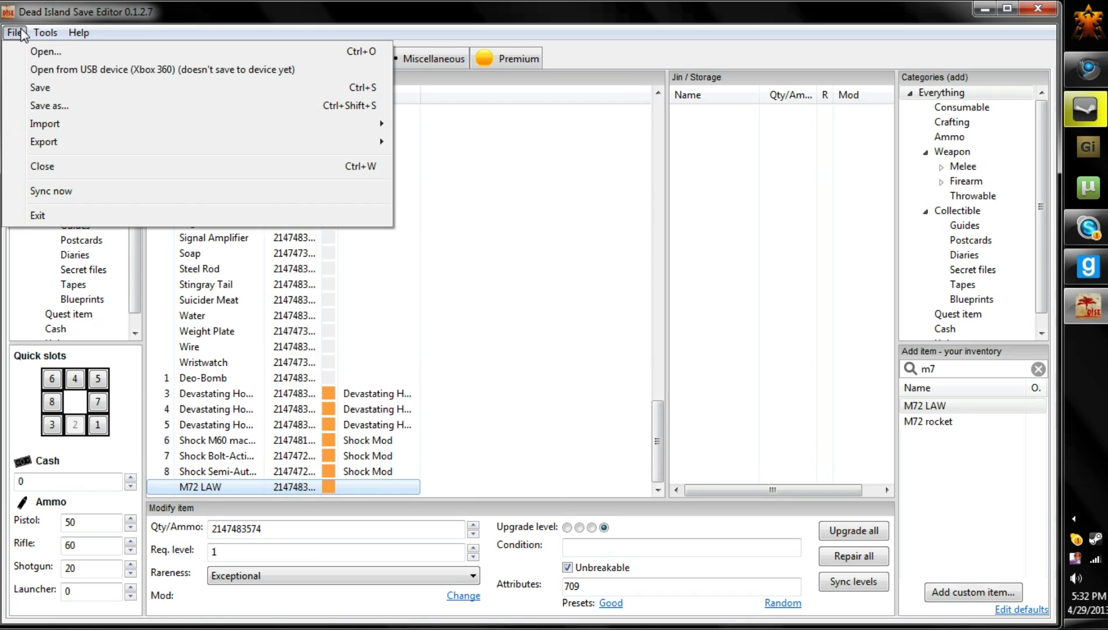
click(46, 93)
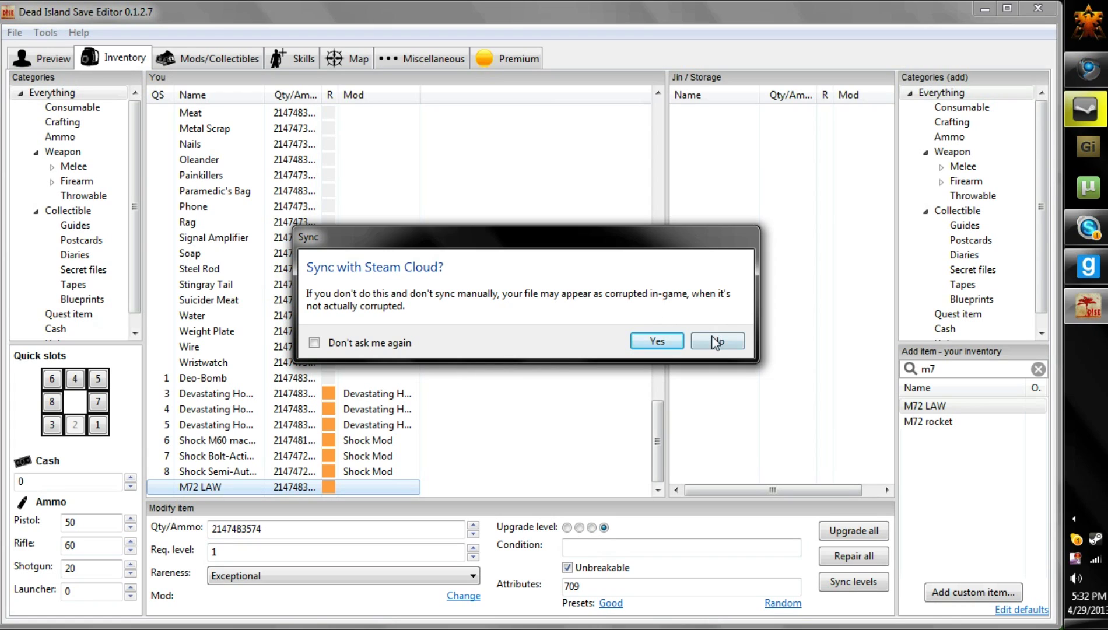
right_click(1096, 539)
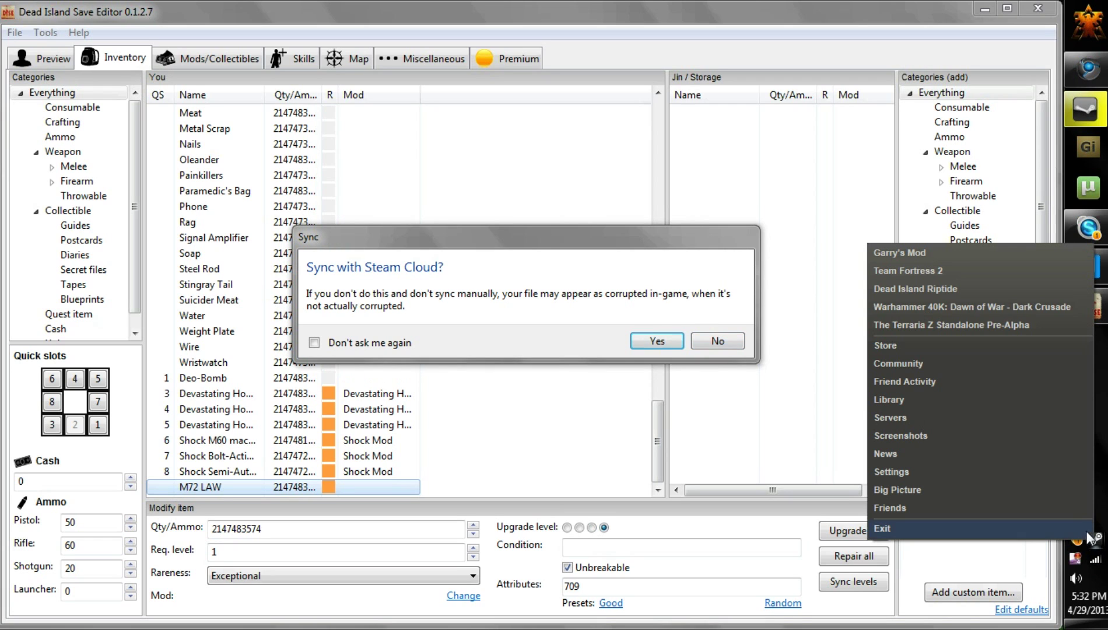
click(719, 341)
click(718, 341)
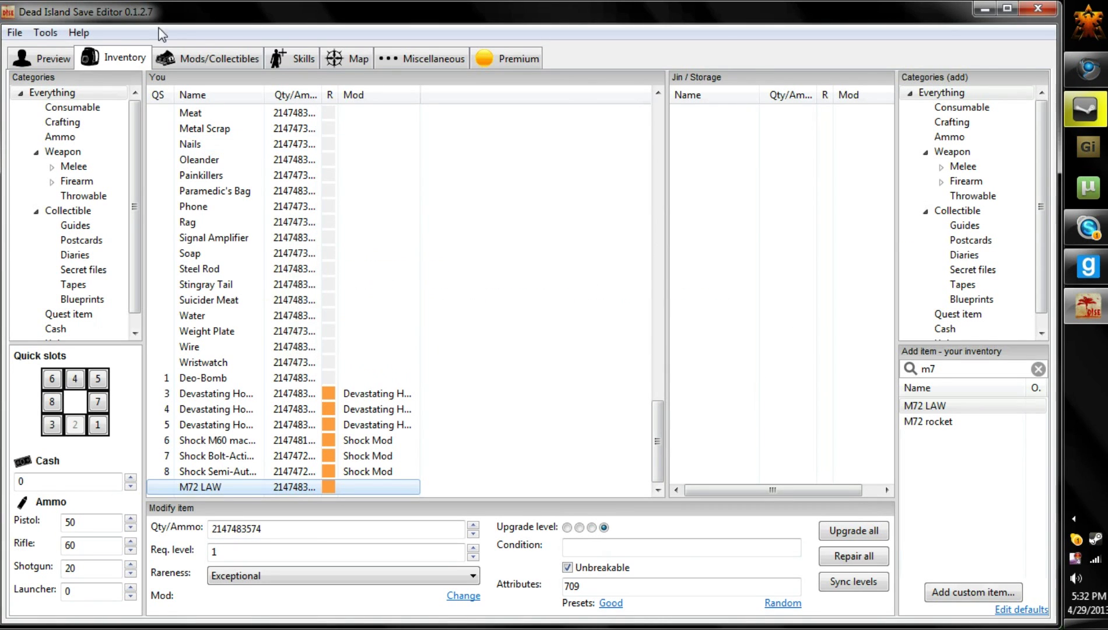
Select riptide as the update release channel in the editor's preferences and confirm them
click(55, 39)
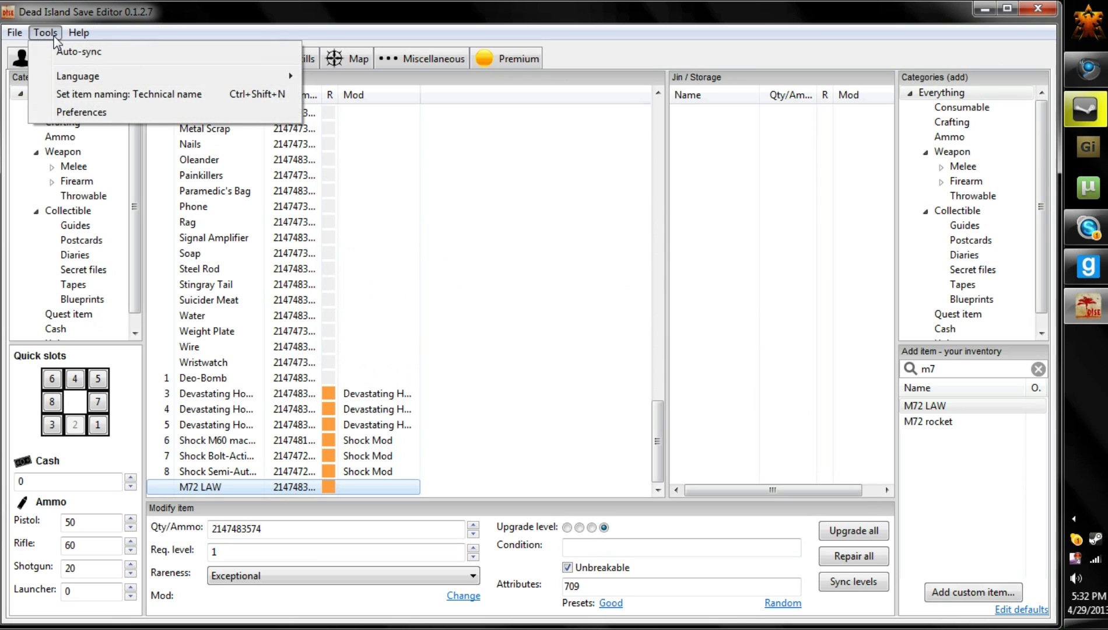
click(53, 37)
click(54, 37)
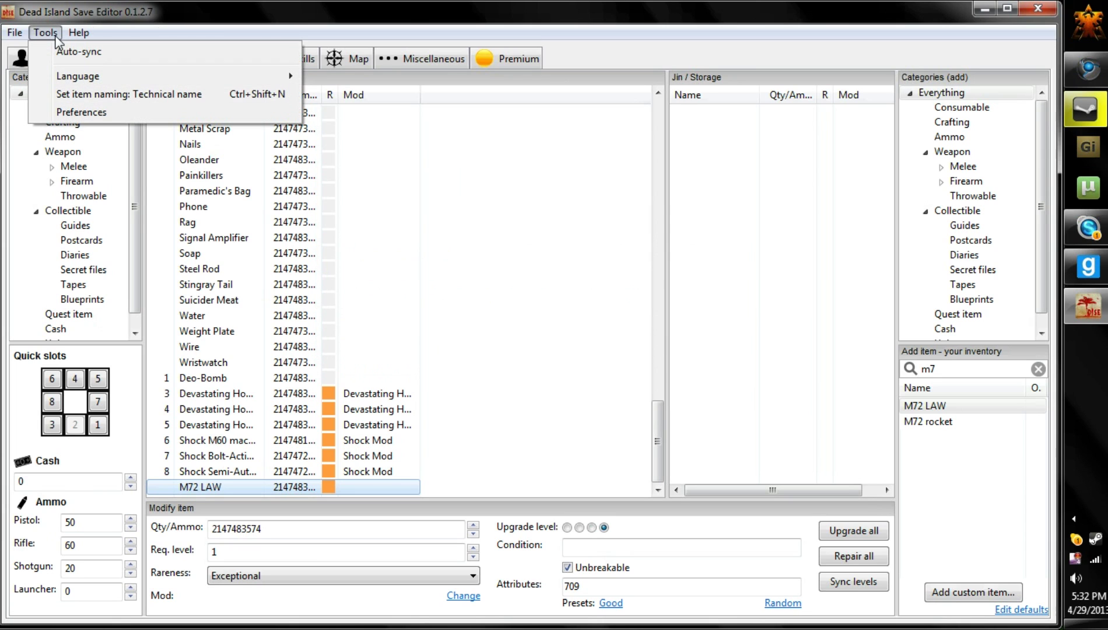
click(100, 116)
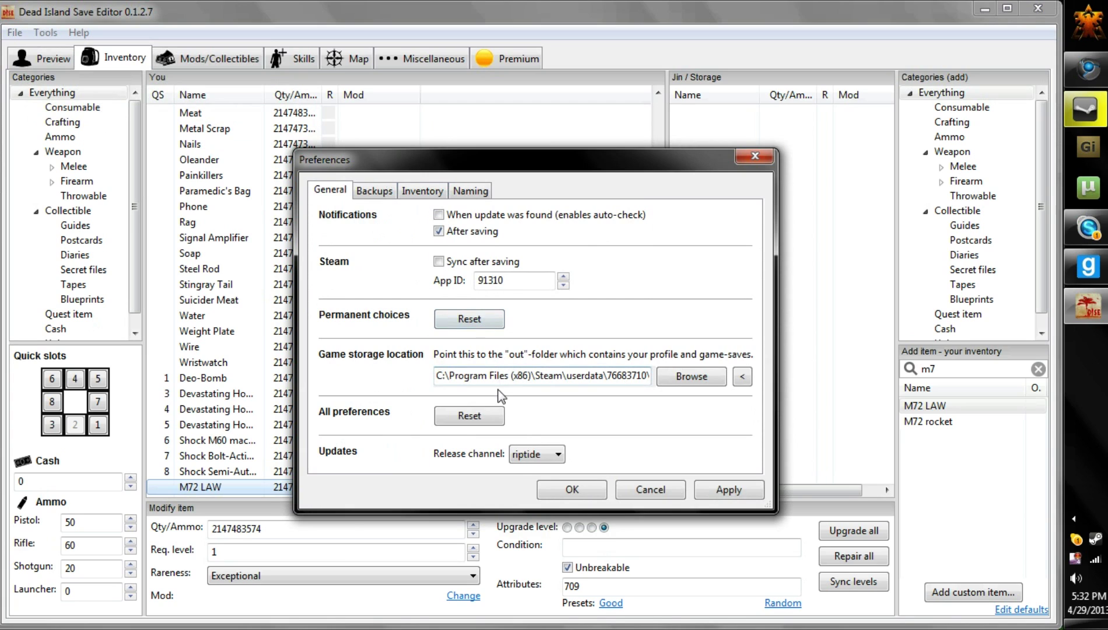
click(528, 454)
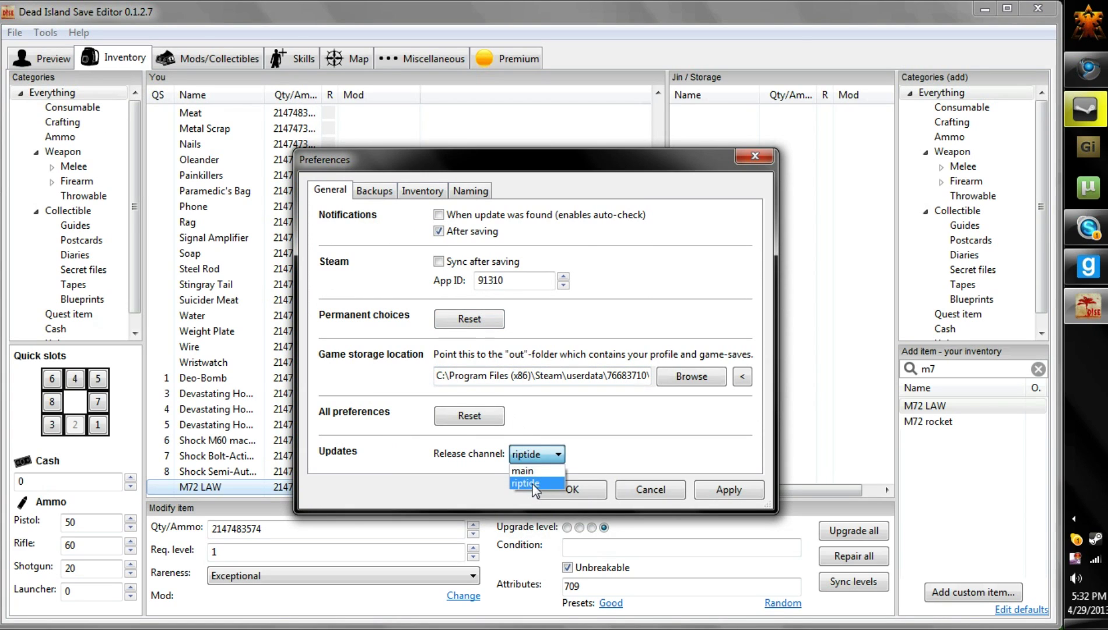
click(536, 490)
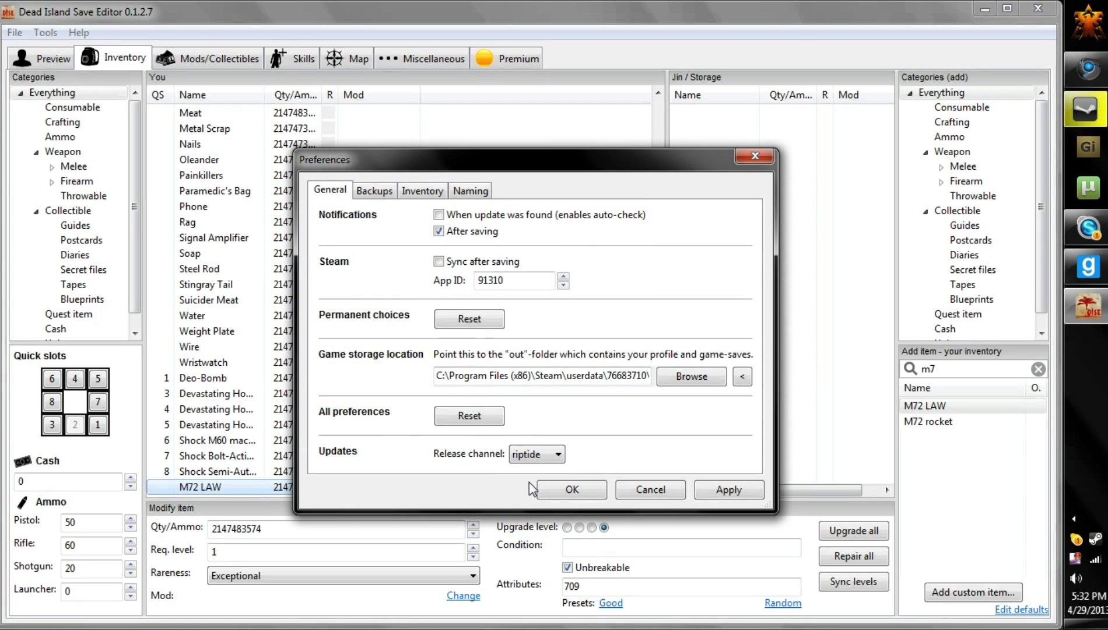
click(531, 460)
click(535, 480)
click(539, 490)
click(577, 495)
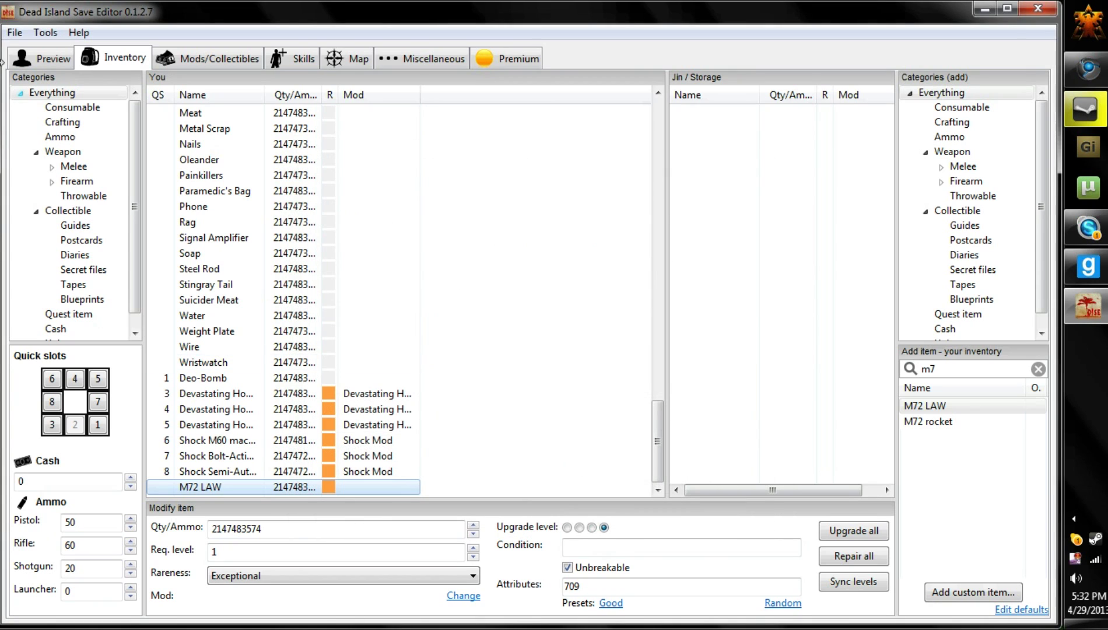
Save the game file again and accept the Steam Cloud sync, choosing not to be asked again
click(15, 32)
click(39, 88)
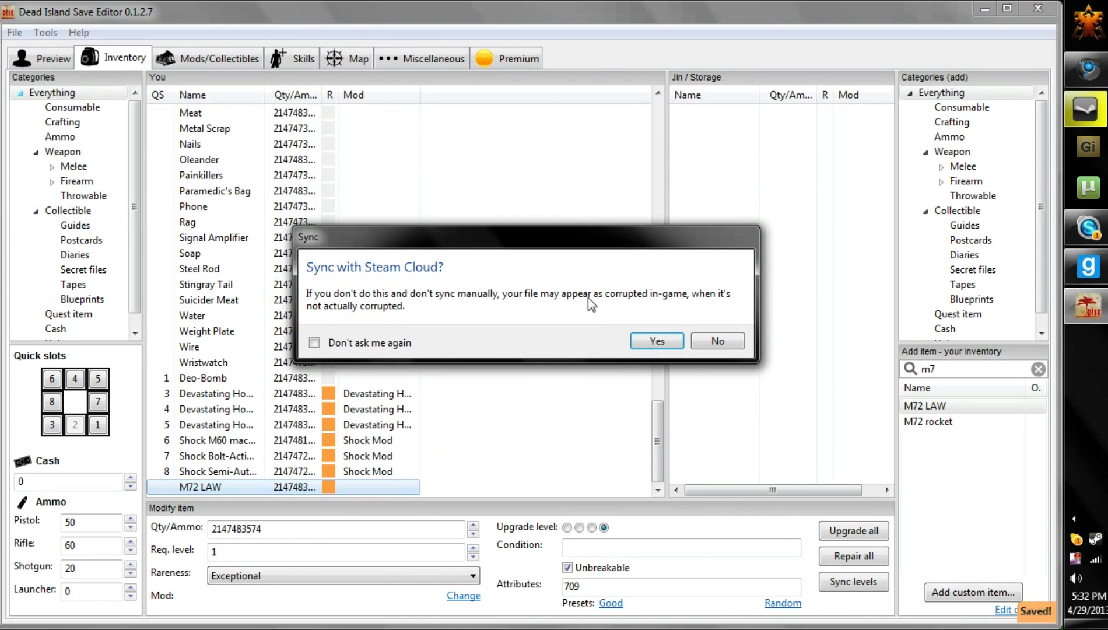
click(390, 348)
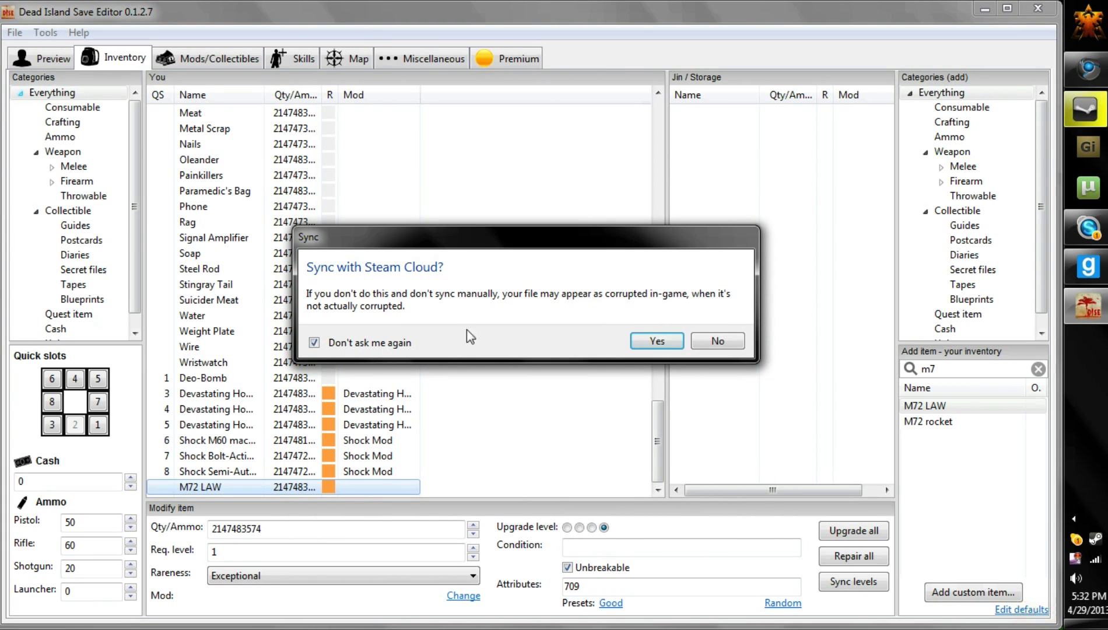
click(647, 341)
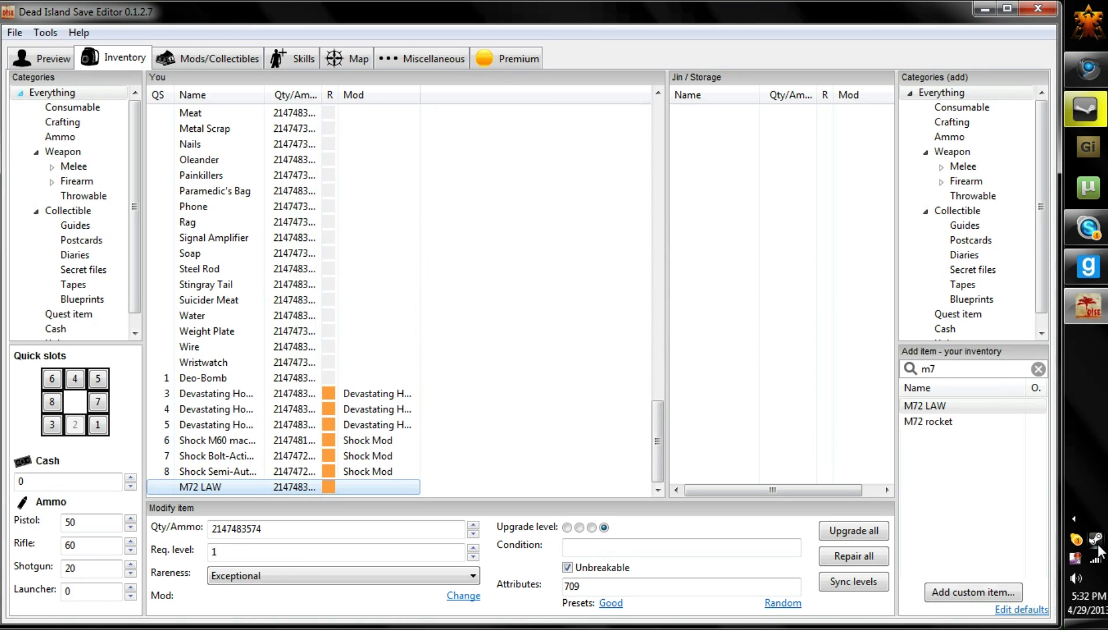